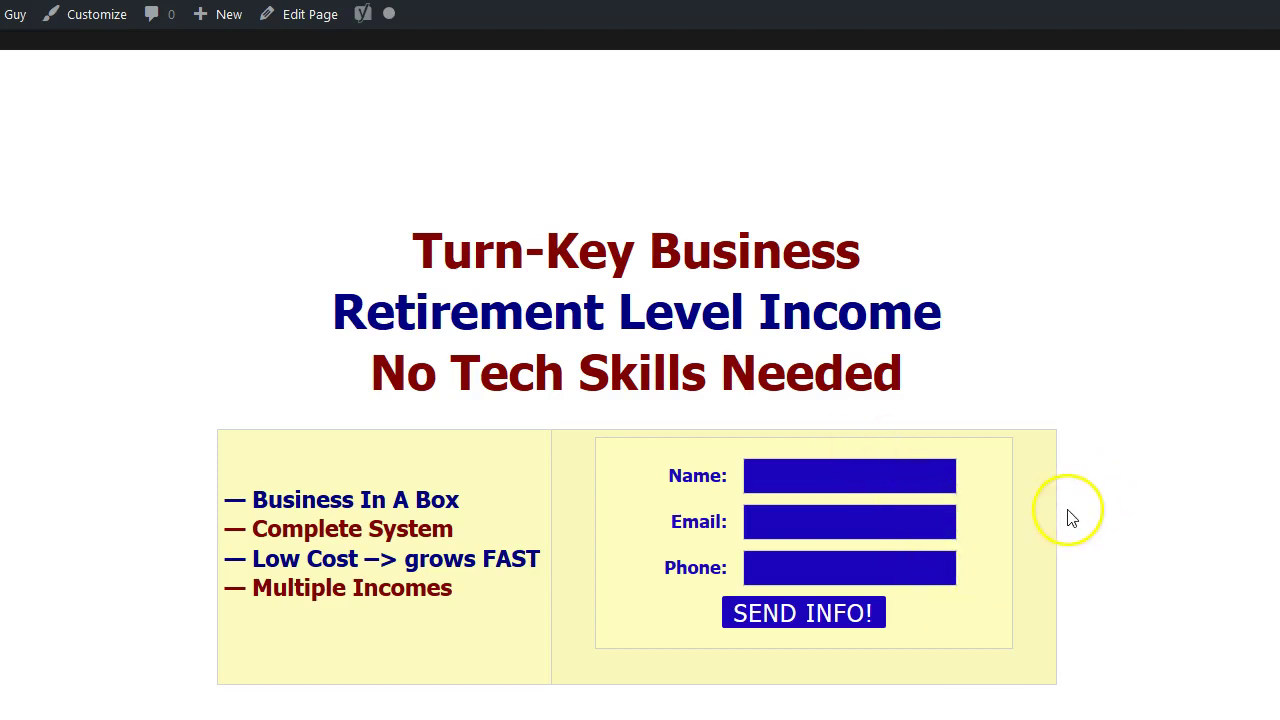
Examine the published landing page's three-line headline and the bullet list beside the opt-in form.
left_click_drag(410, 245, 971, 386)
left_click(966, 386)
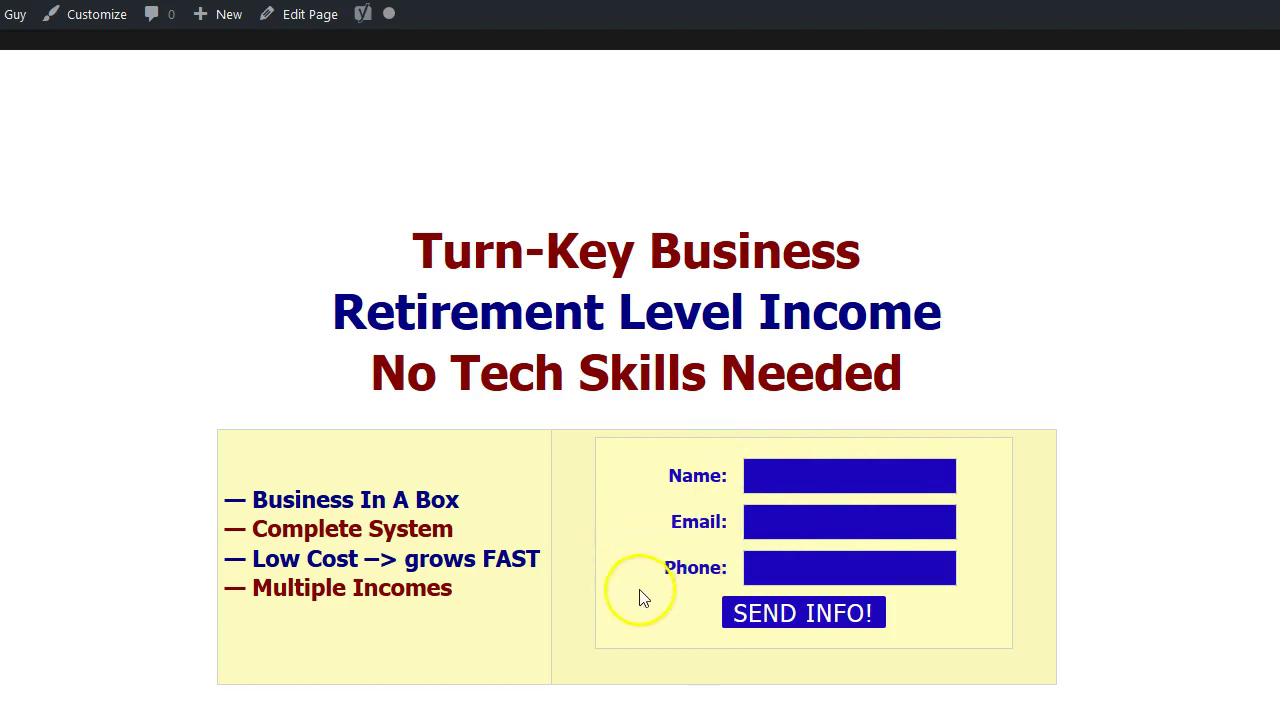
left_click_drag(266, 481, 520, 660)
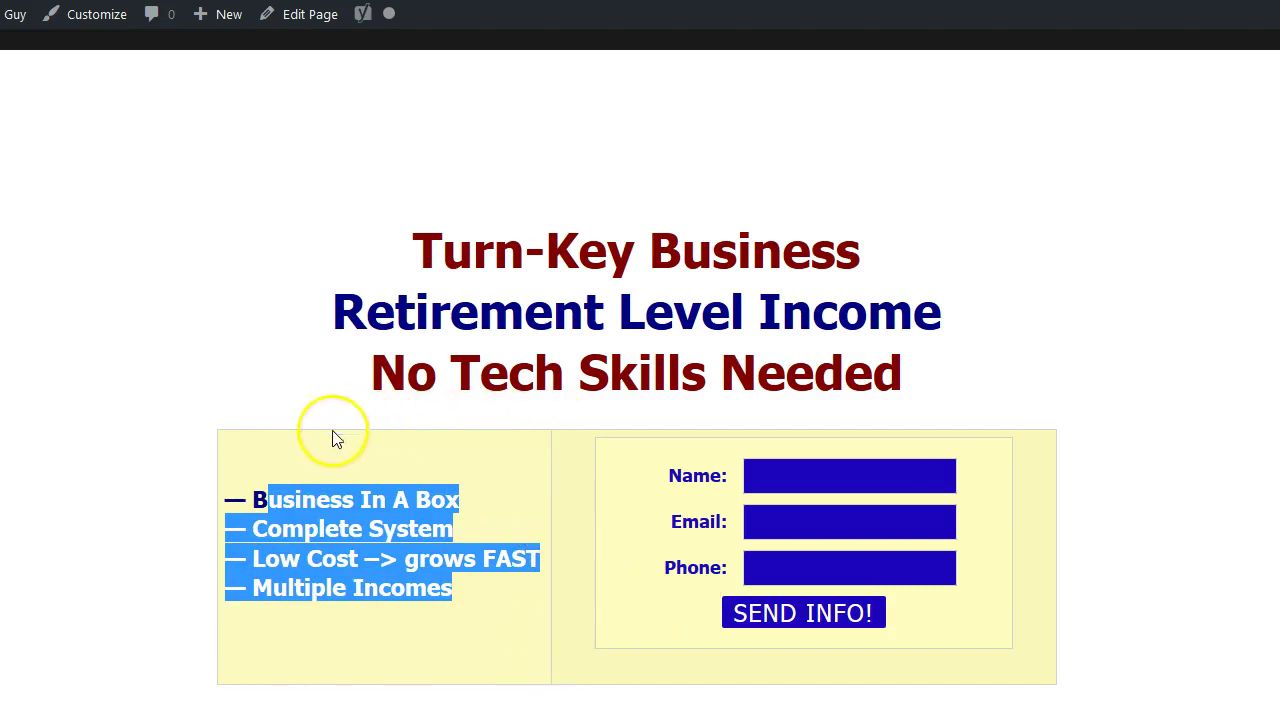
left_click(302, 478)
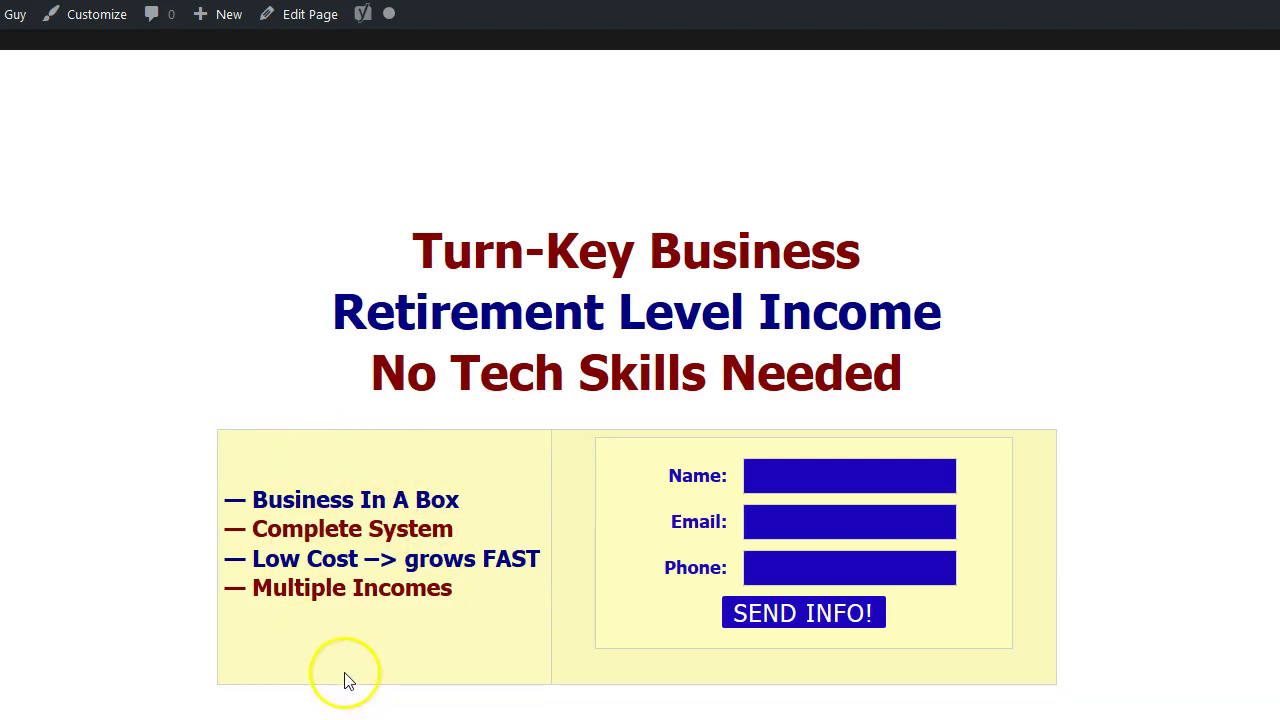
mouse_move(248, 498)
left_mouse_down()
mouse_move(343, 510)
mouse_move(471, 600)
mouse_move(221, 527)
mouse_move(226, 497)
left_mouse_up()
left_click(303, 520)
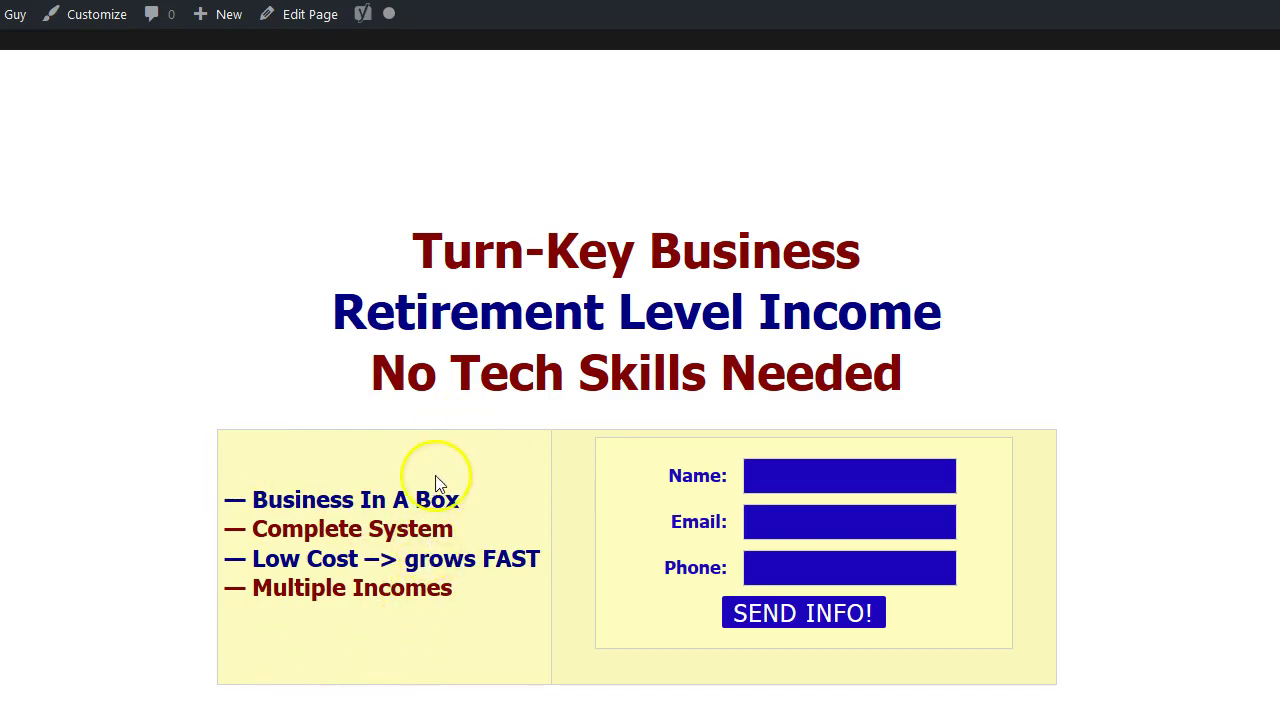
left_click_drag(497, 252, 592, 365)
double_click(593, 365)
left_click(593, 365)
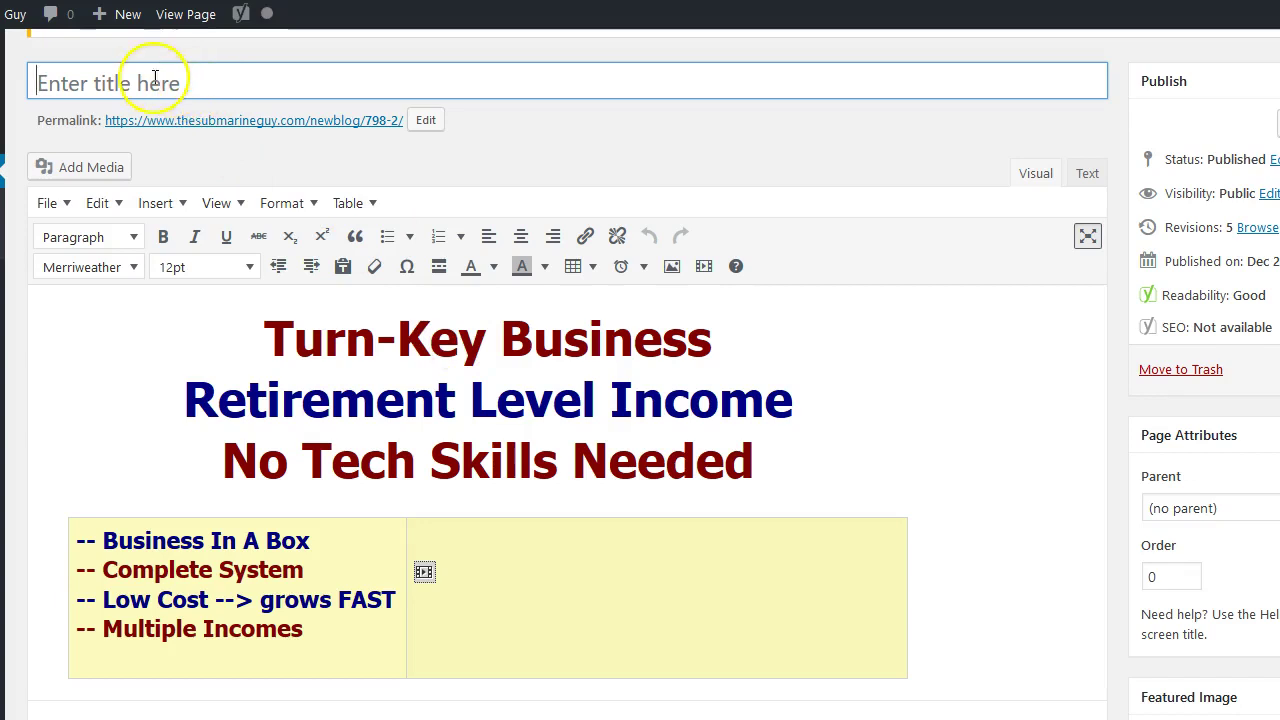
left_click(71, 70)
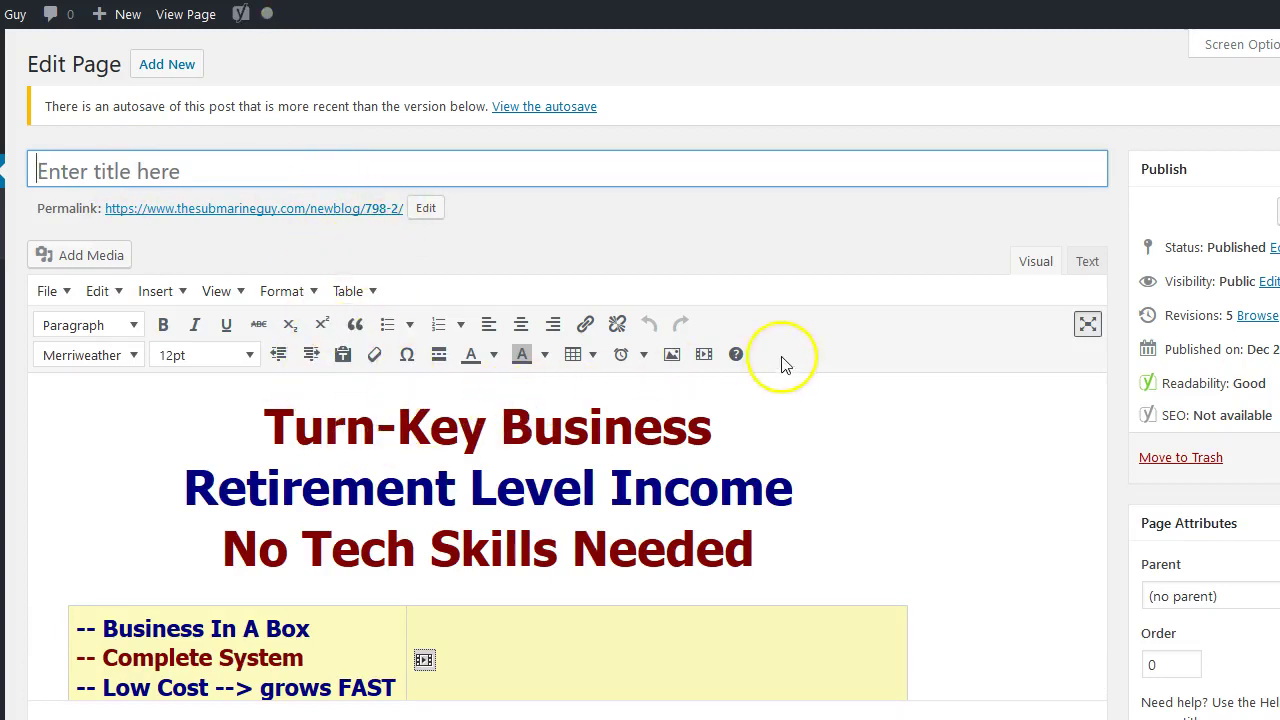
scroll(755, 390, "down", 3)
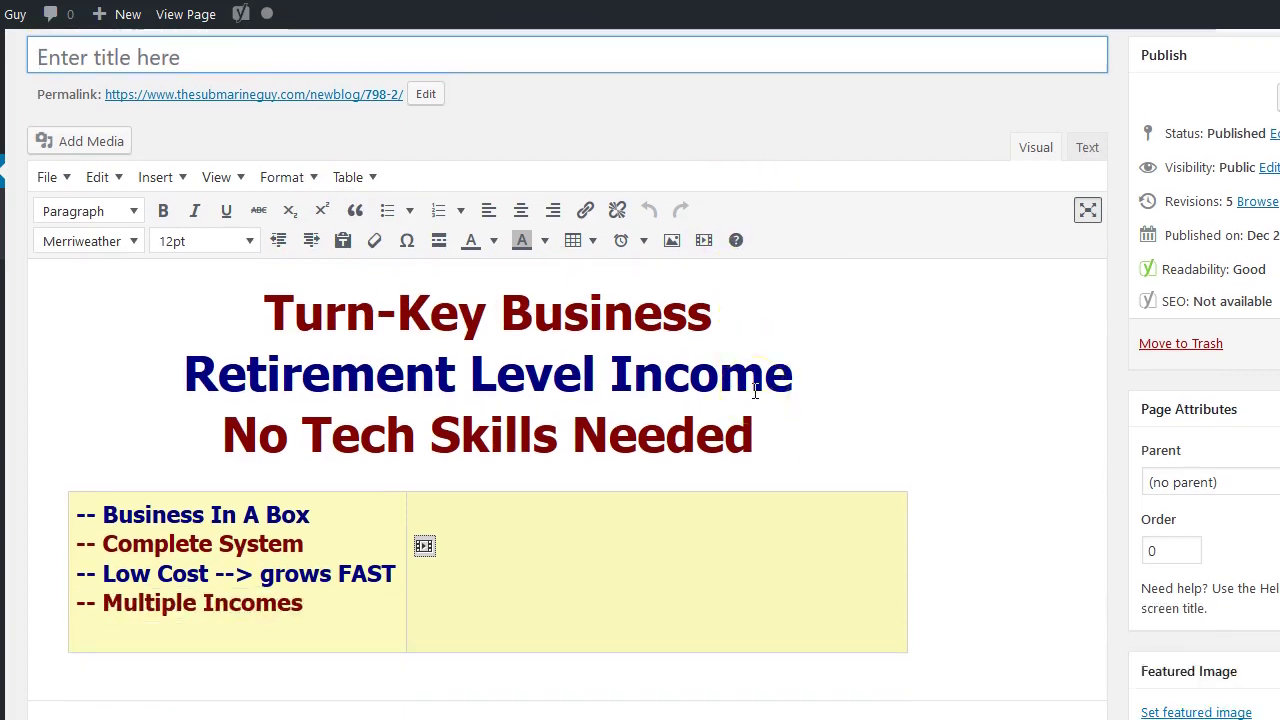
scroll(756, 364, "up", 2)
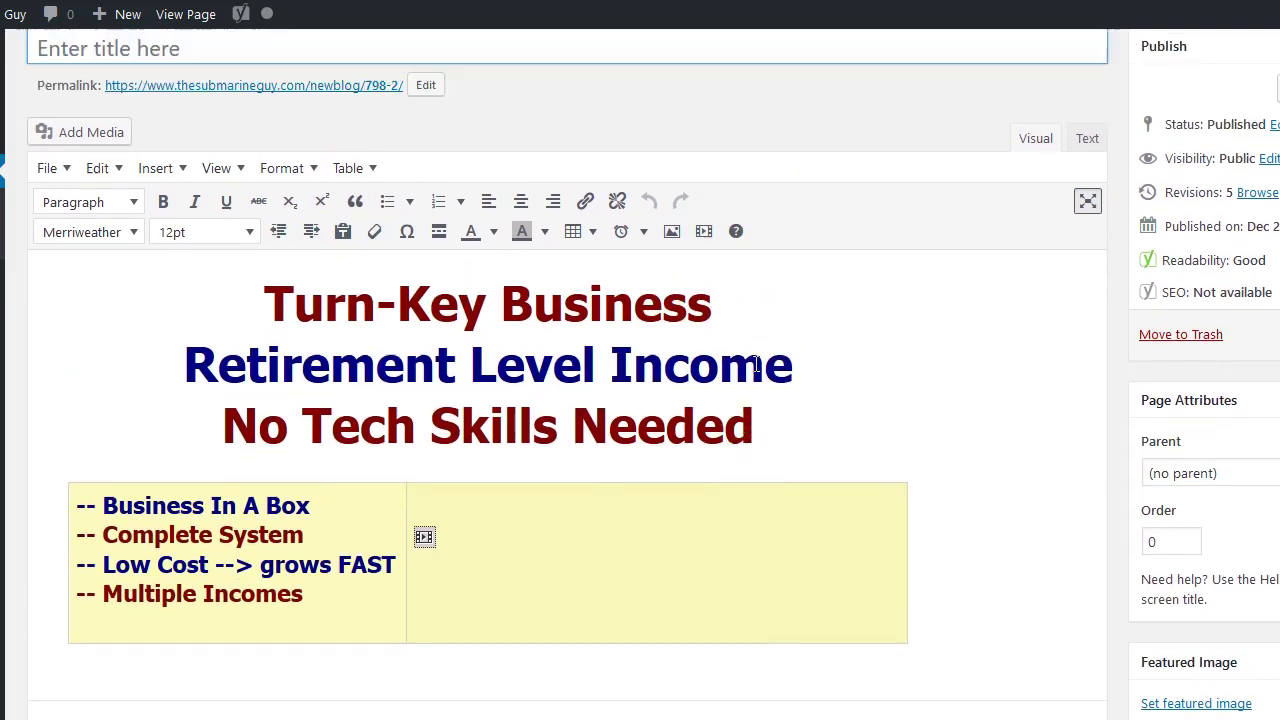
Try the three-line headline at a font size of 12pt, and set it back to 36pt.
left_click_drag(264, 313, 762, 444)
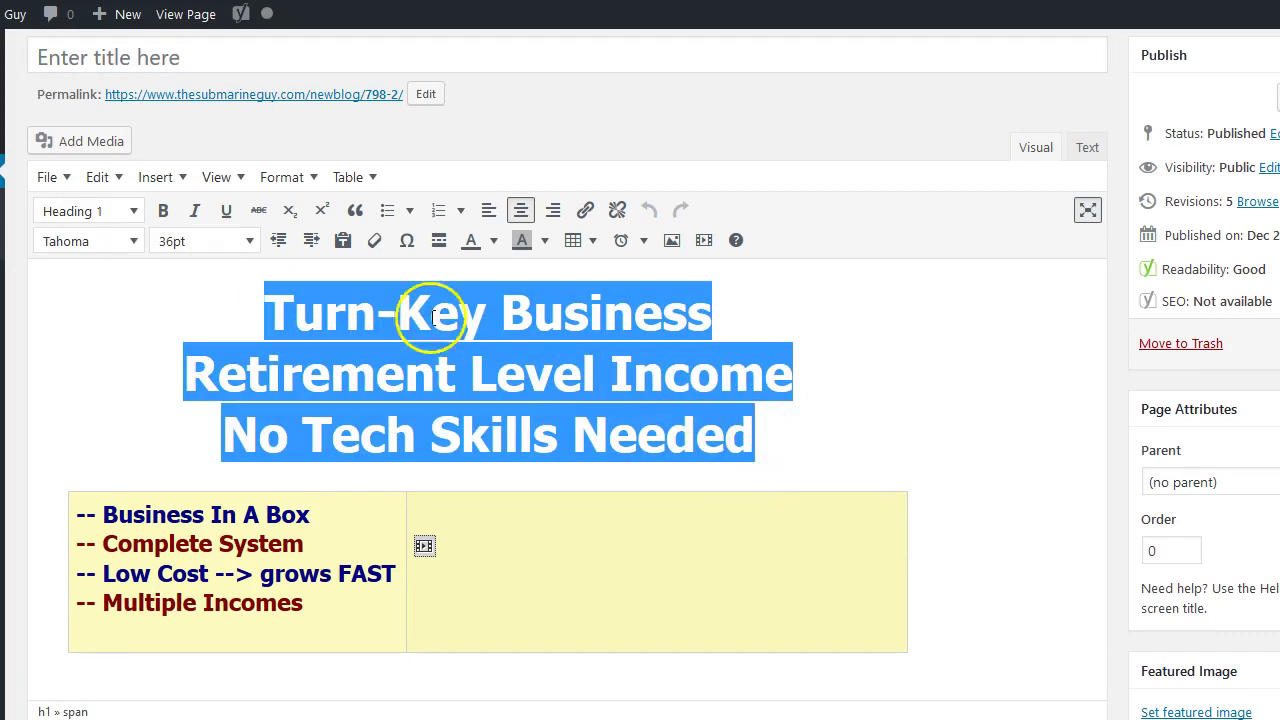
left_click(138, 242)
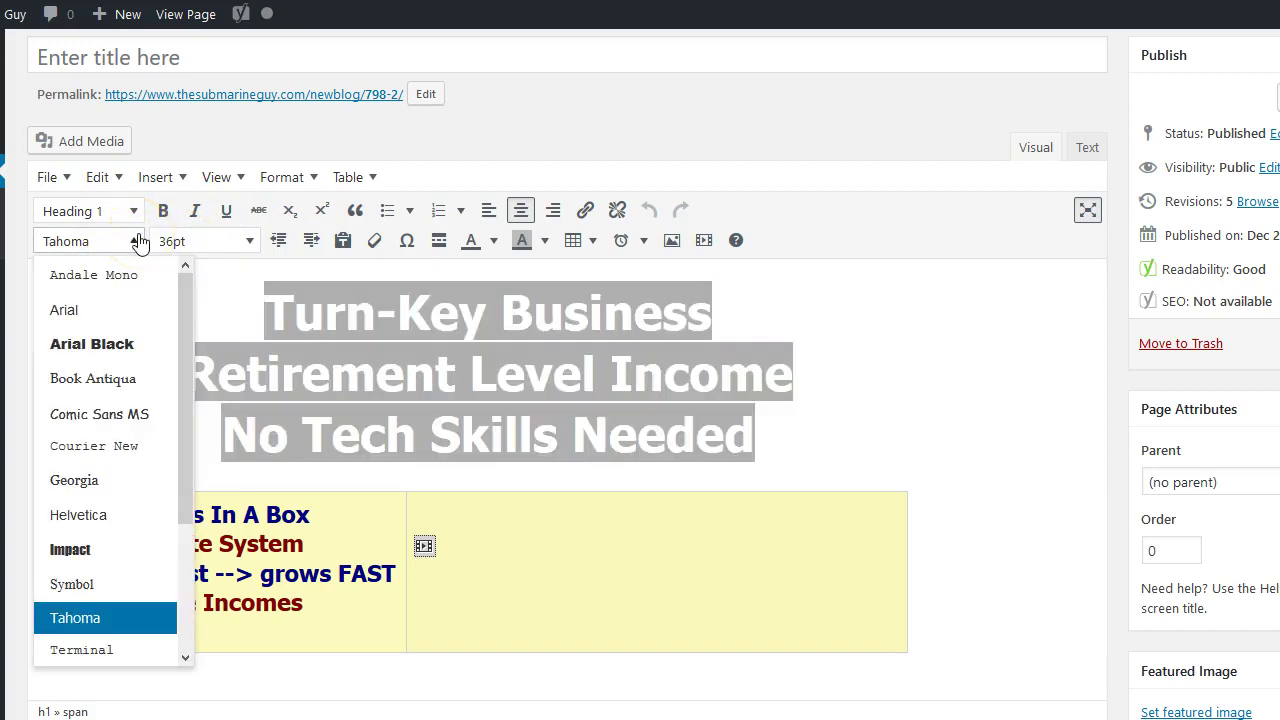
left_click(138, 242)
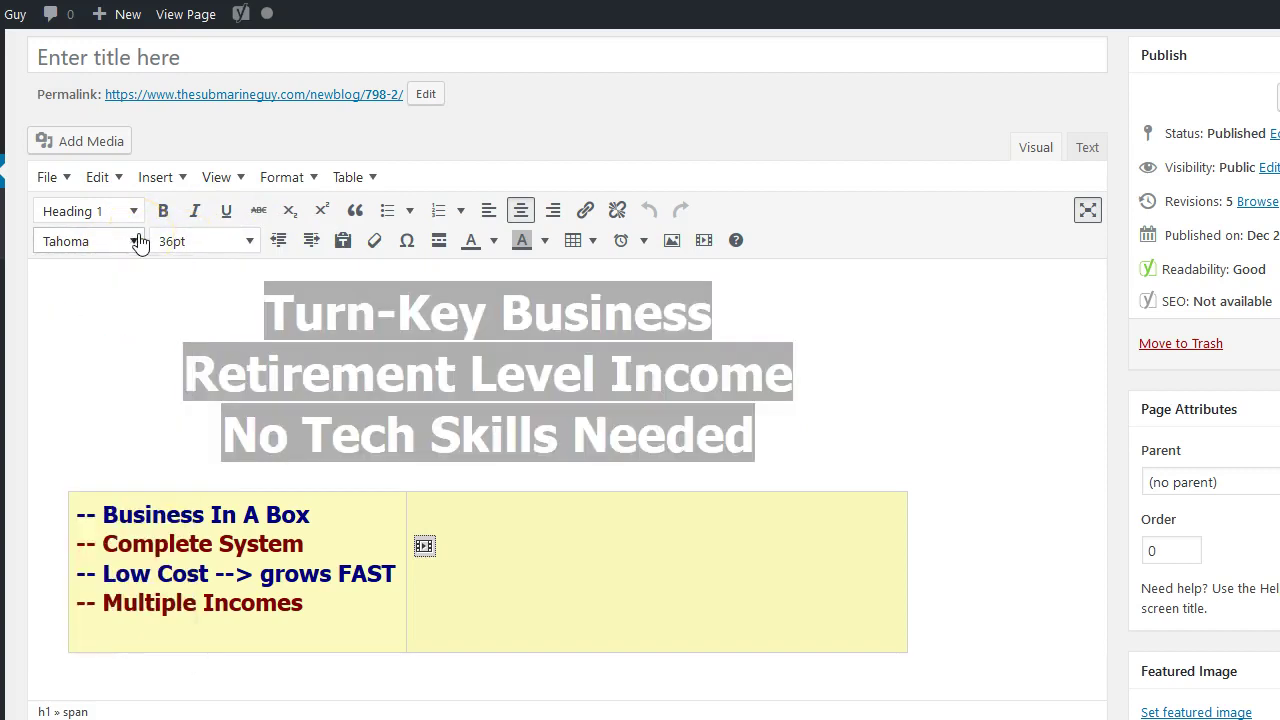
left_click(250, 242)
left_click(211, 347)
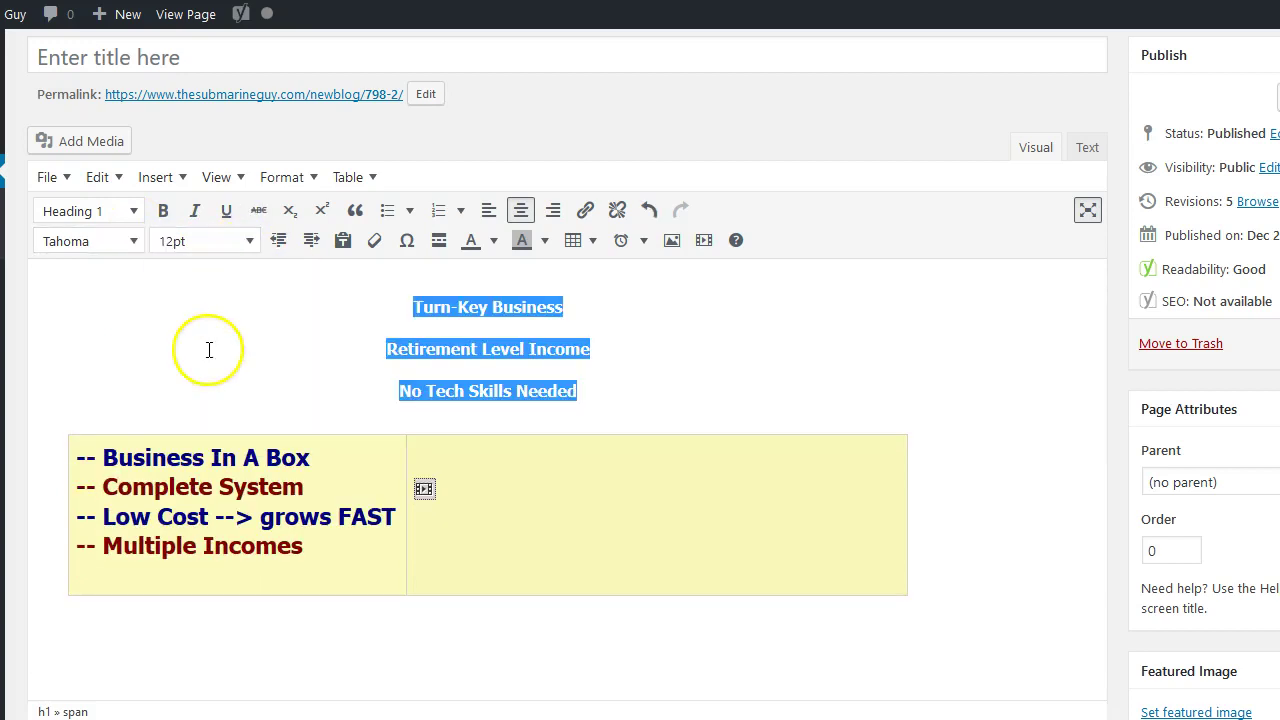
left_click(248, 244)
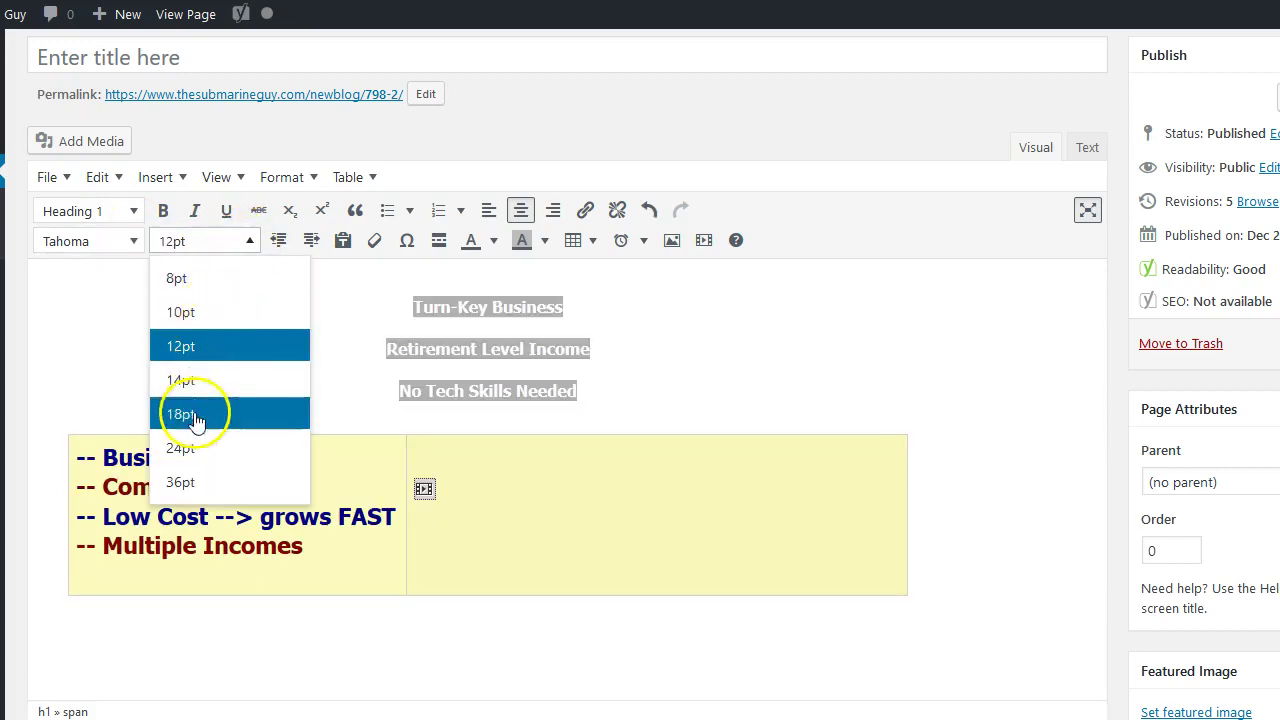
left_click(197, 484)
left_click(433, 305)
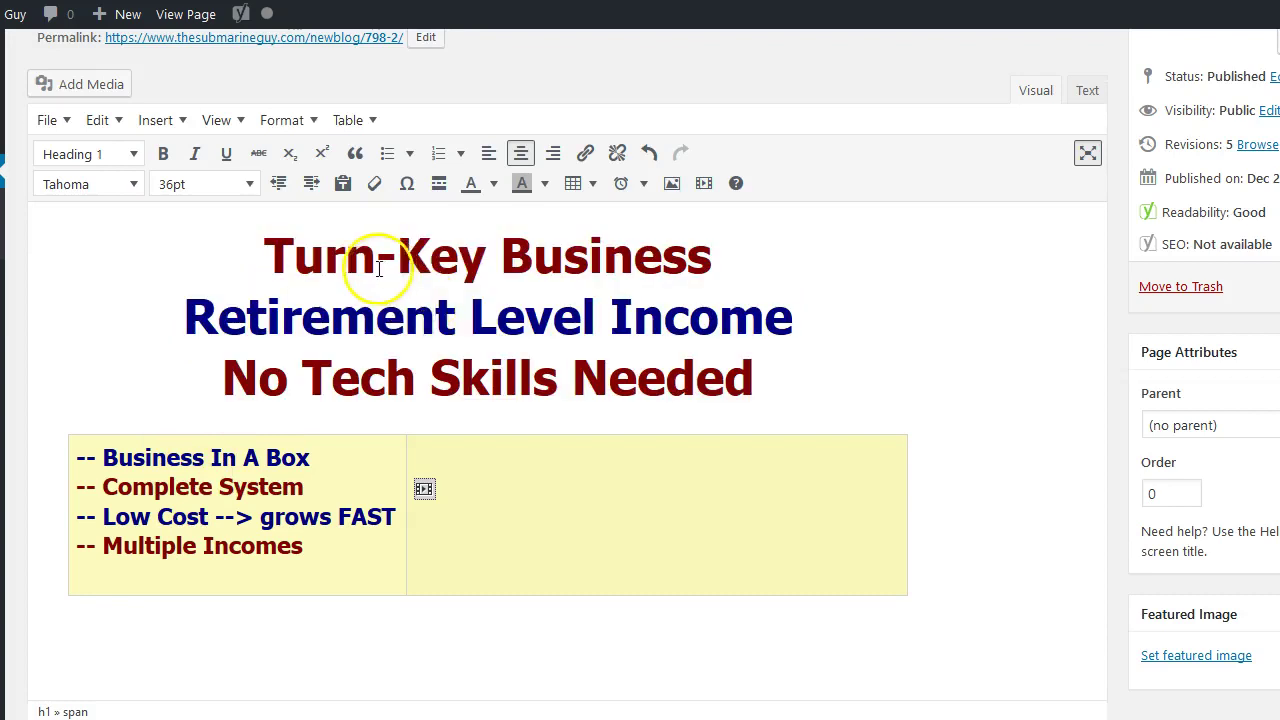
Examine the editor's table commands, including the grid for inserting a table and the cell options.
left_click_drag(146, 317, 688, 341)
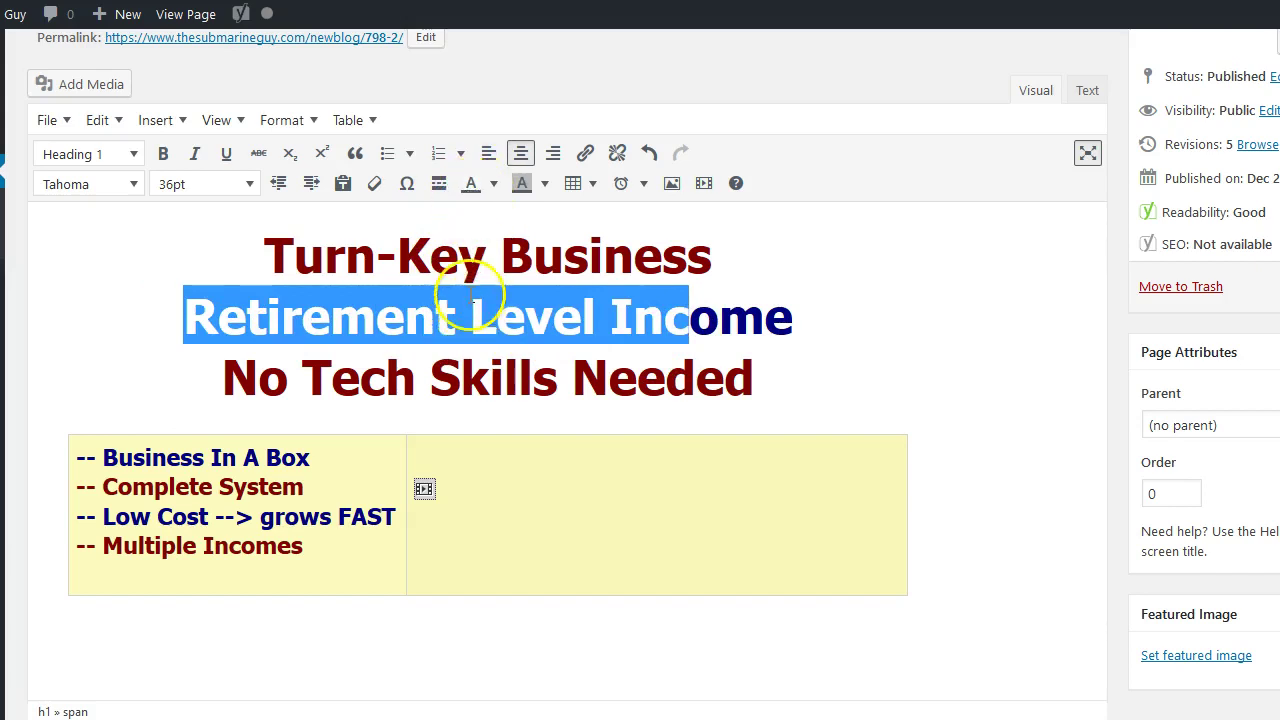
left_click(469, 317)
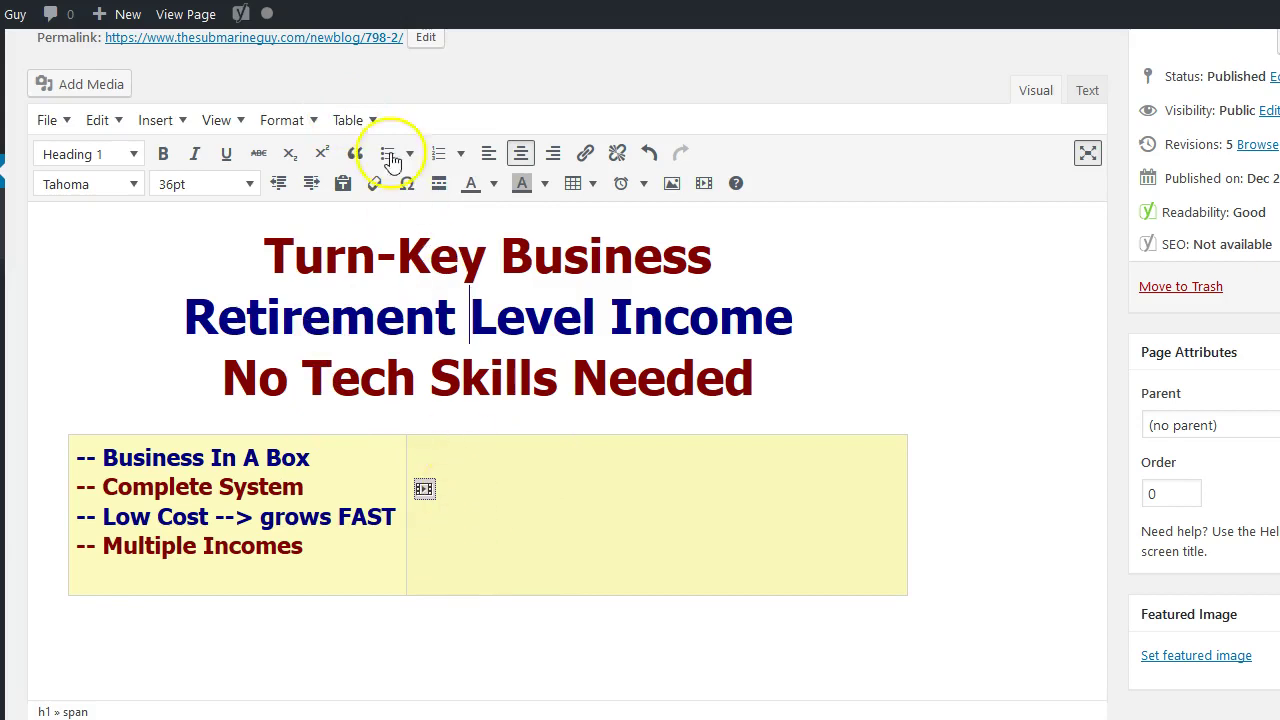
left_click(350, 124)
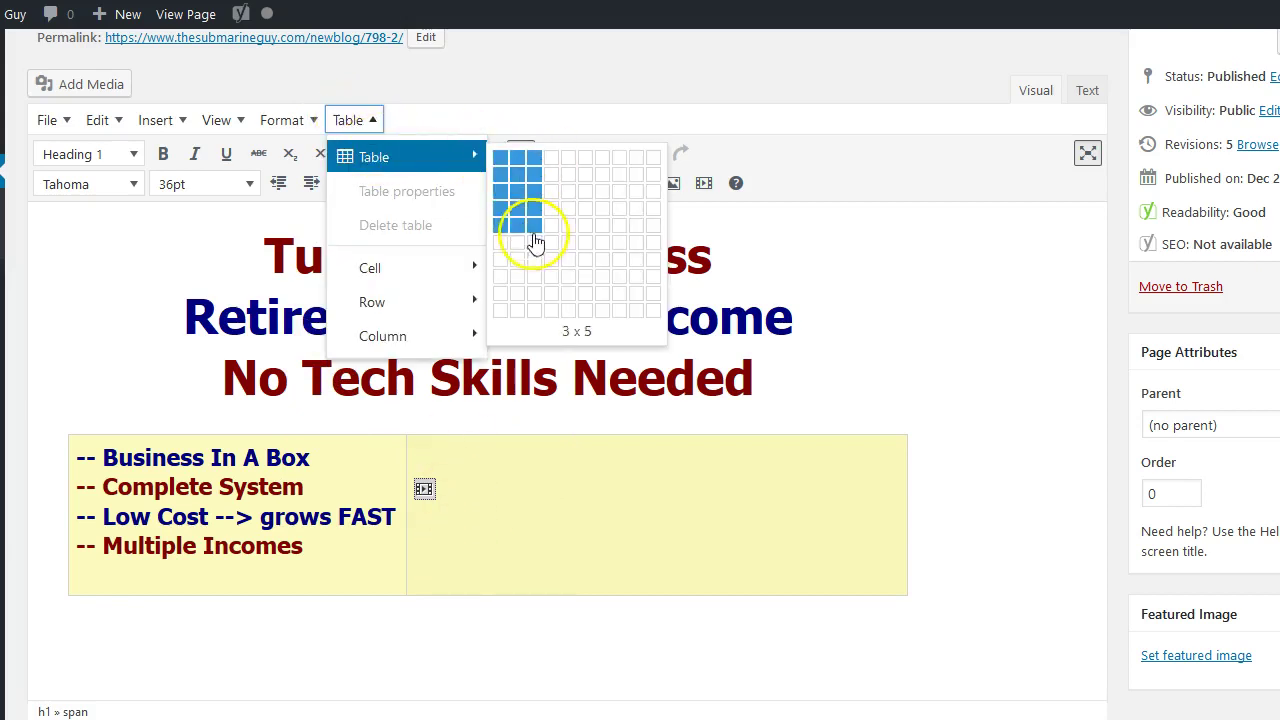
left_click(352, 120)
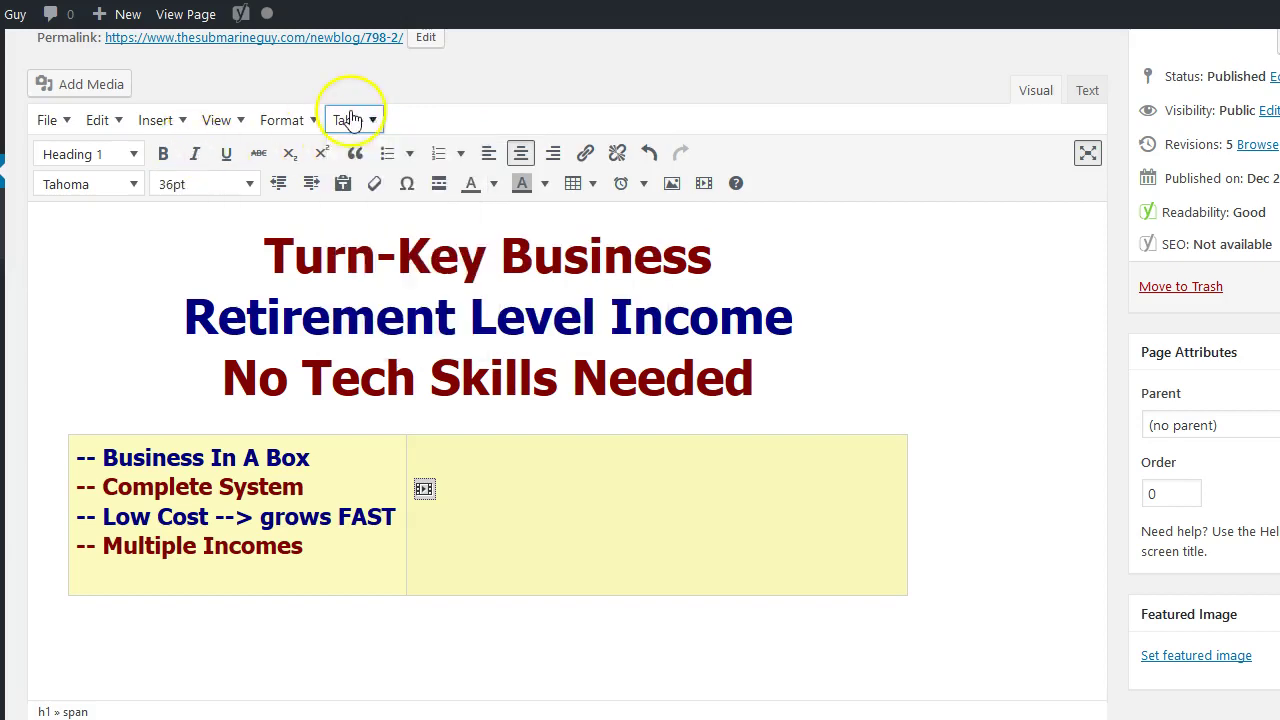
left_click(592, 185)
mouse_move(594, 224)
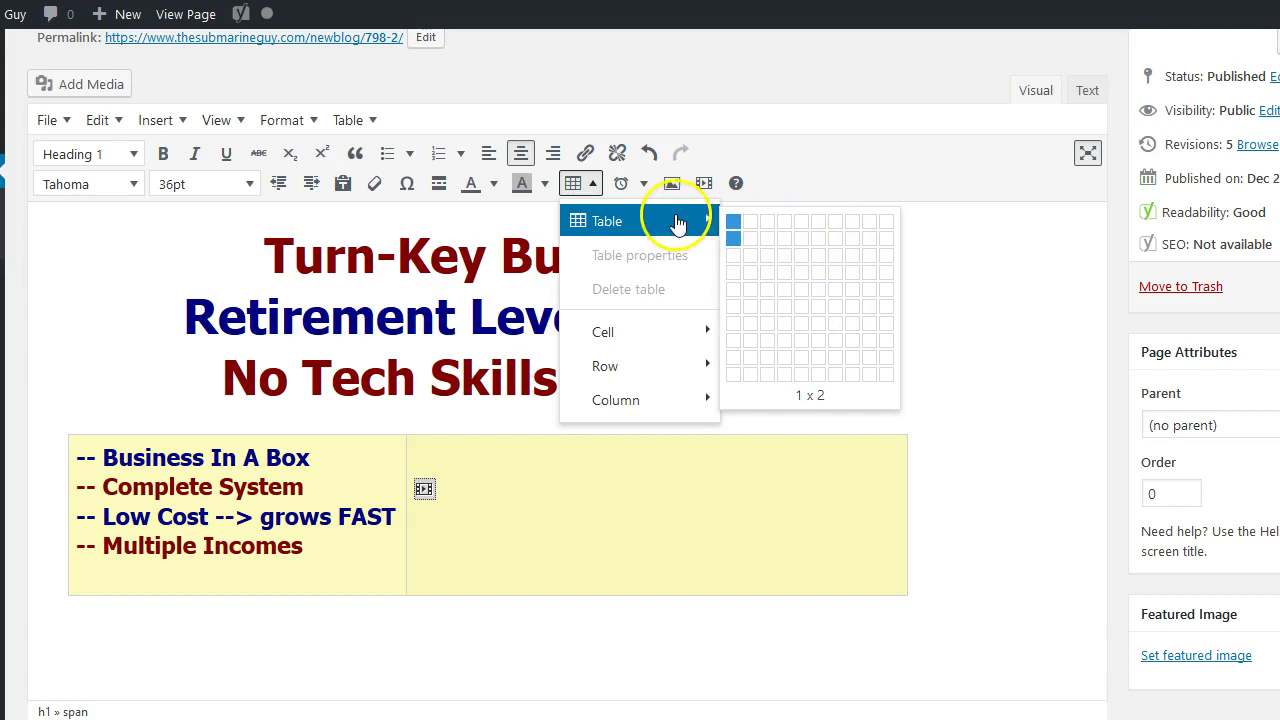
mouse_move(657, 338)
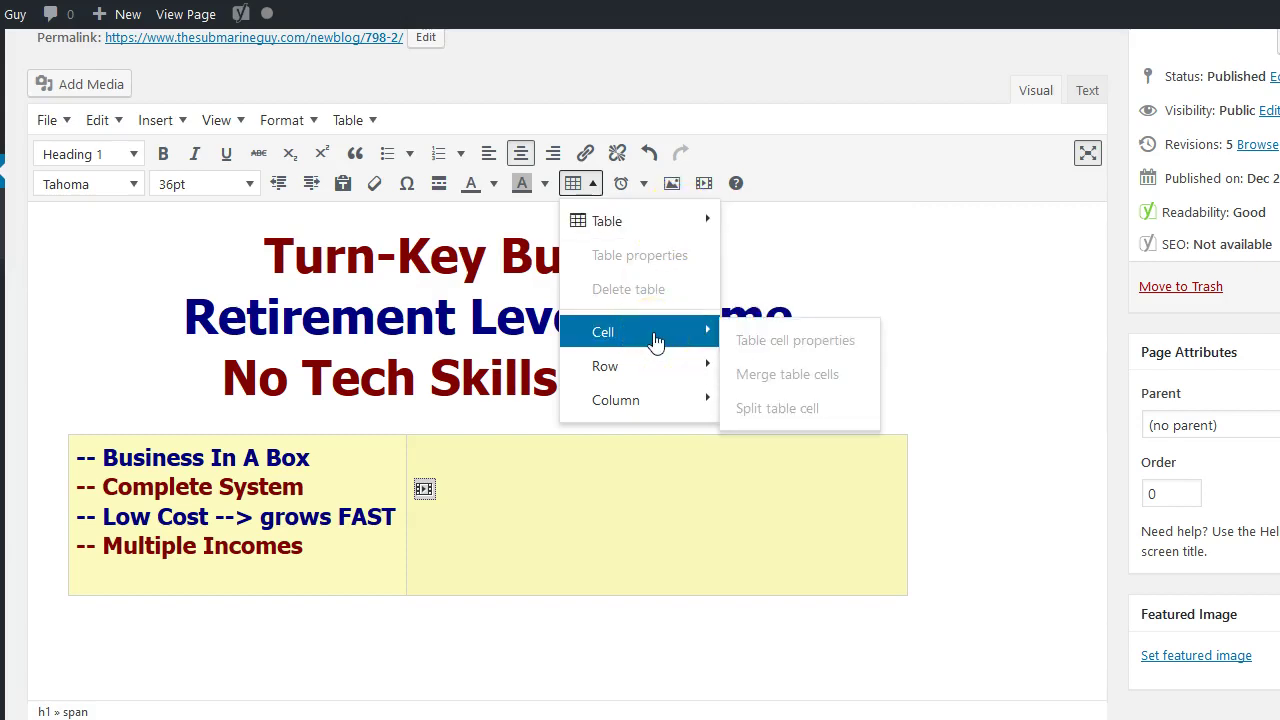
Place the cursor in the form cell of the yellow table and review its cell, row and column commands.
left_click(591, 486)
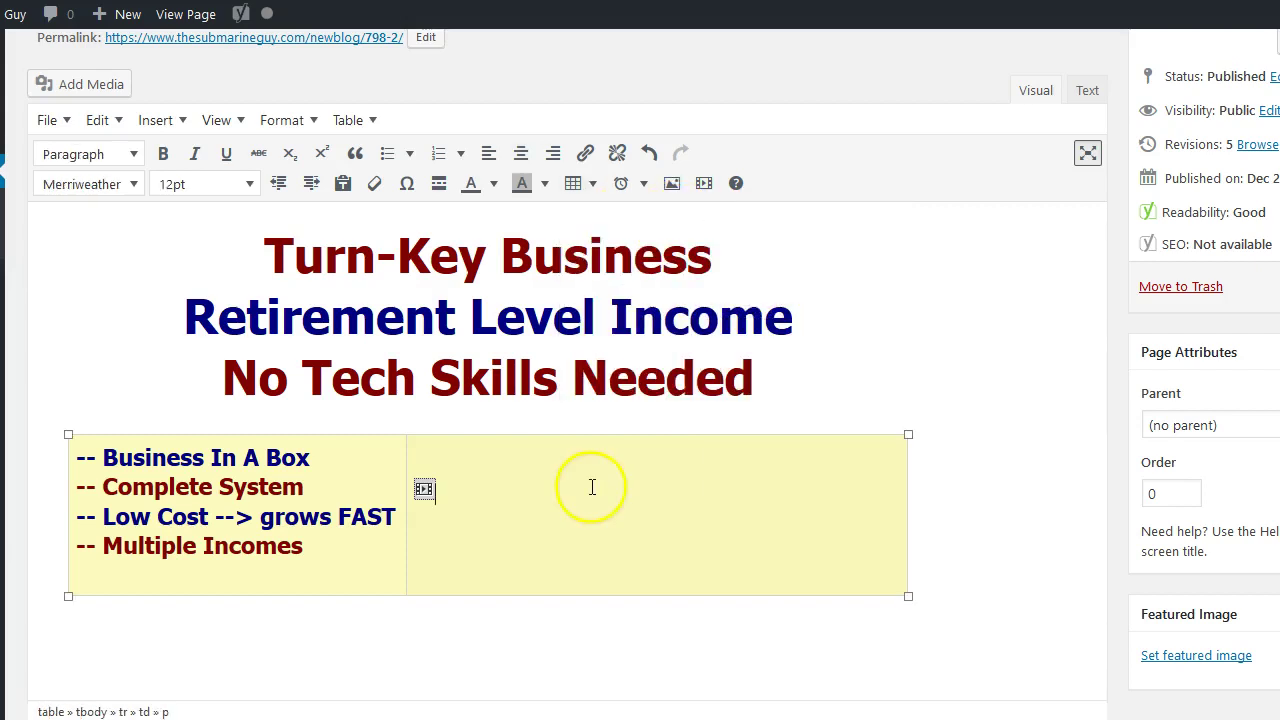
left_click(577, 183)
mouse_move(621, 335)
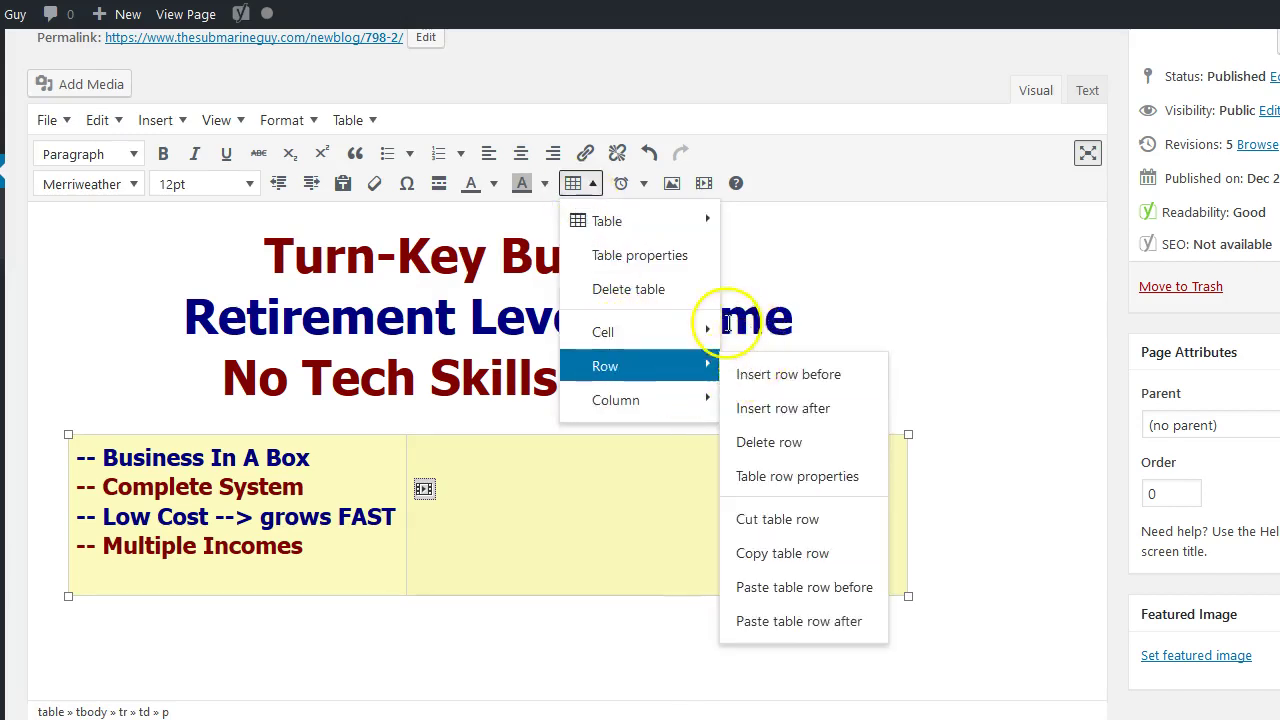
mouse_move(667, 370)
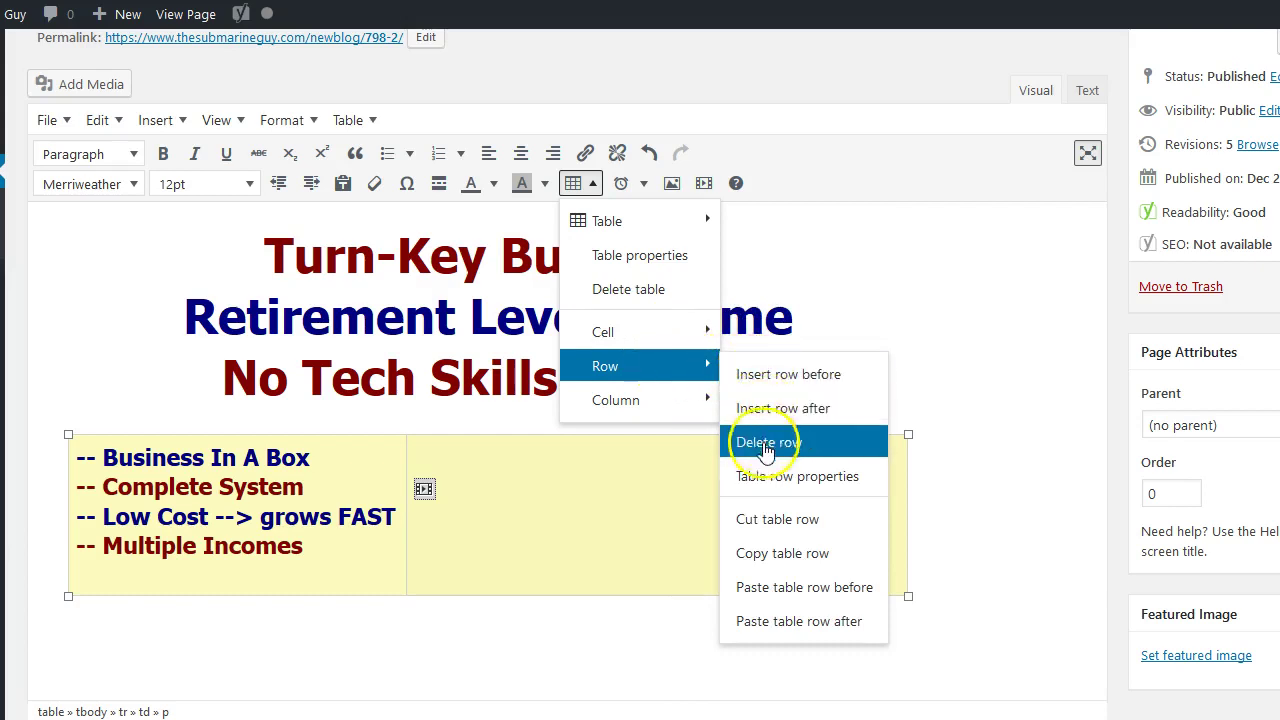
mouse_move(680, 400)
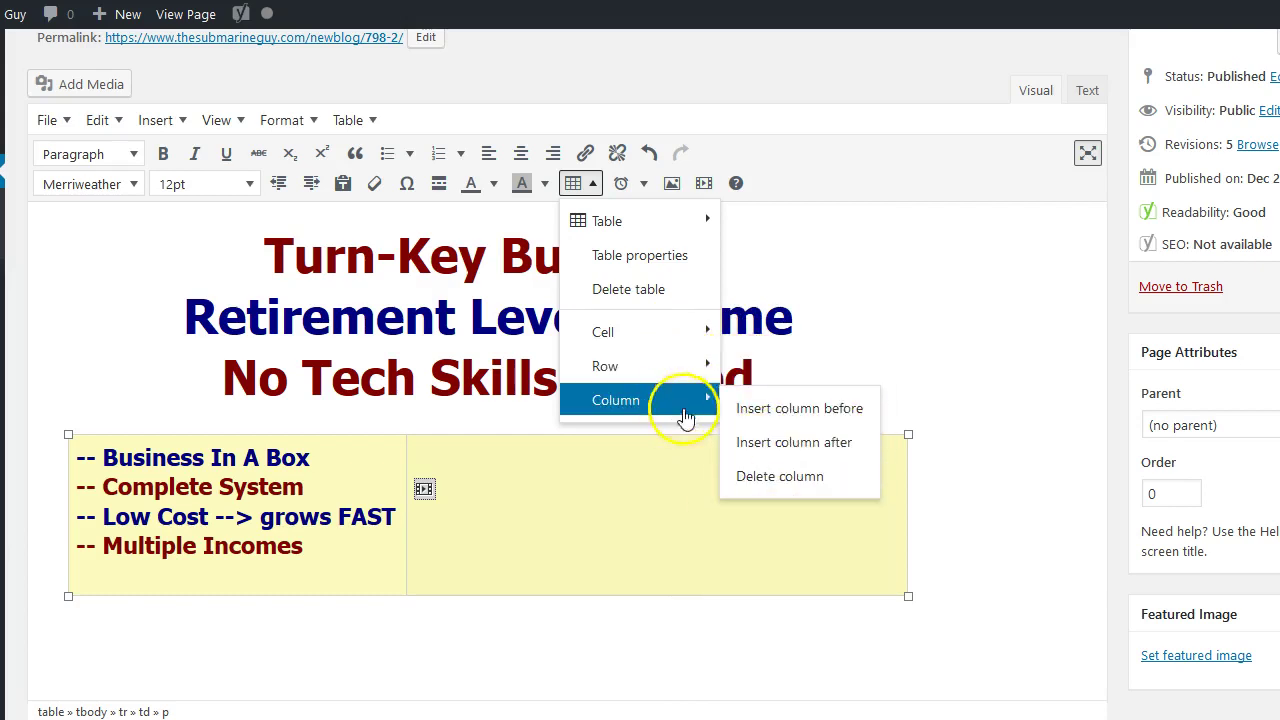
left_click(614, 490)
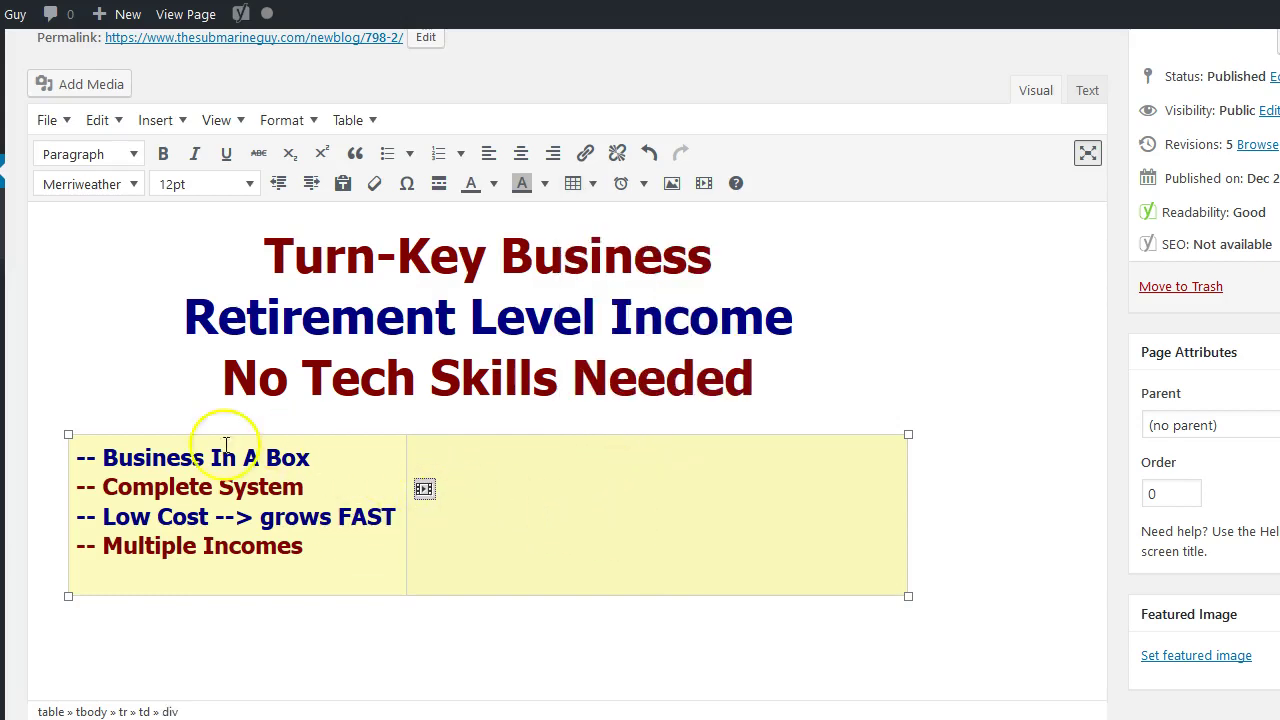
Examine the bullet list in the table's first cell and the form placeholder in its second cell.
left_click(130, 461)
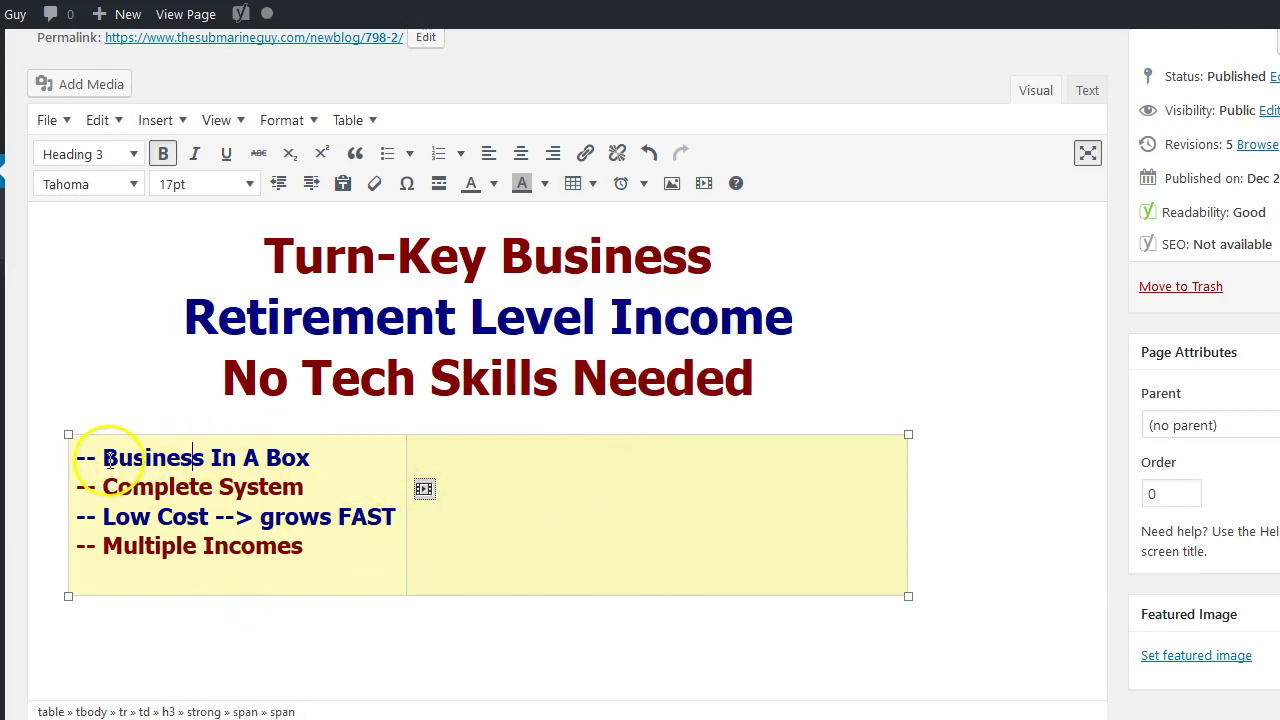
left_click_drag(77, 458, 336, 568)
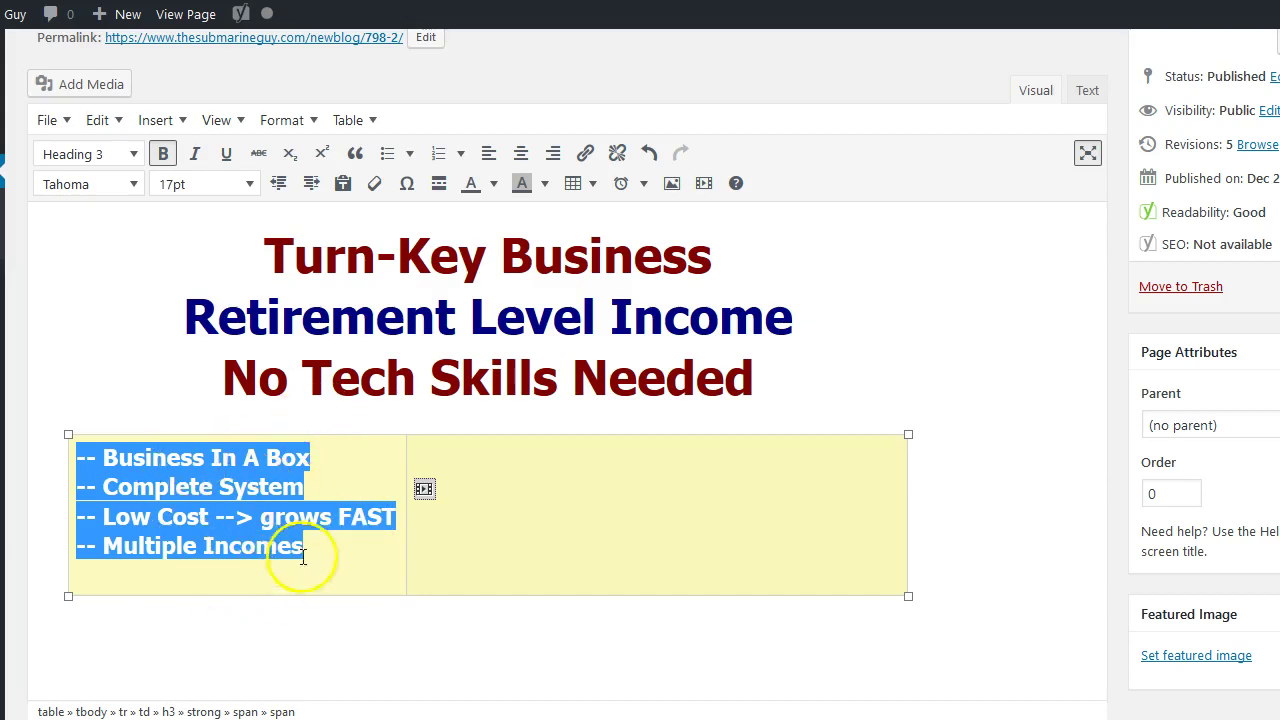
left_click(426, 490)
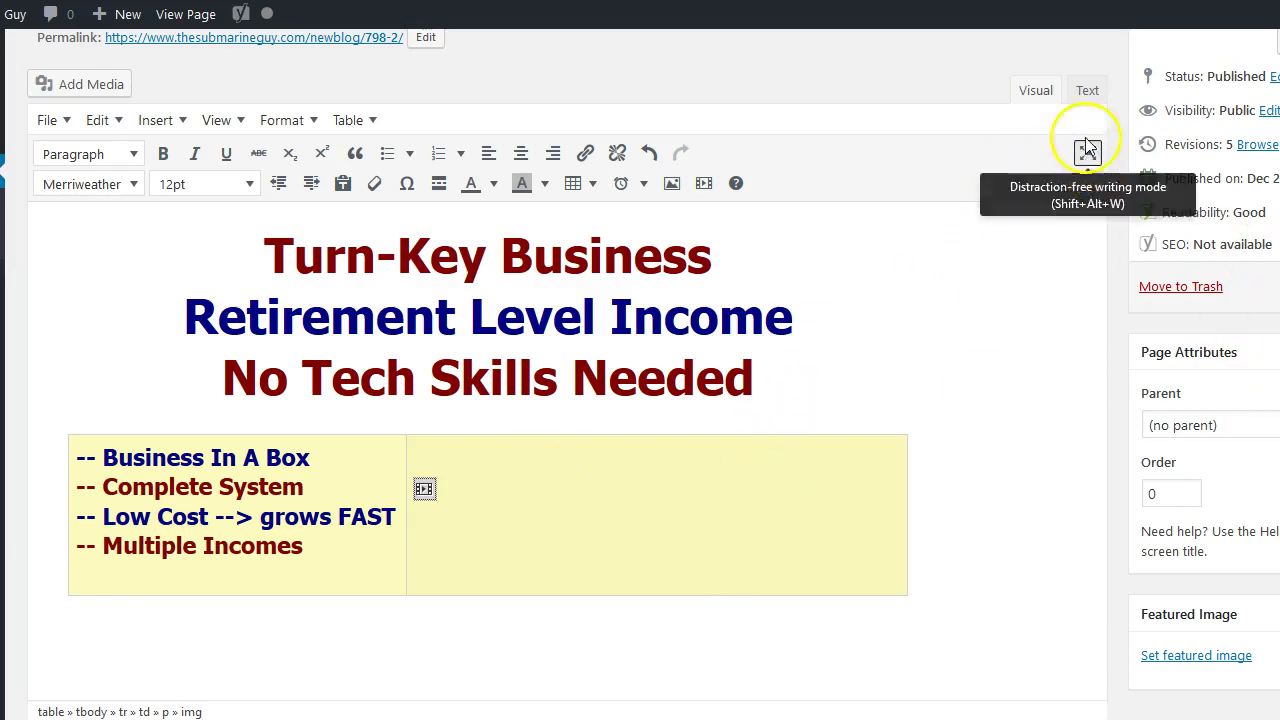
Show the page's HTML source and examine the code of the headline, the table width and the bullet list.
left_click(1084, 91)
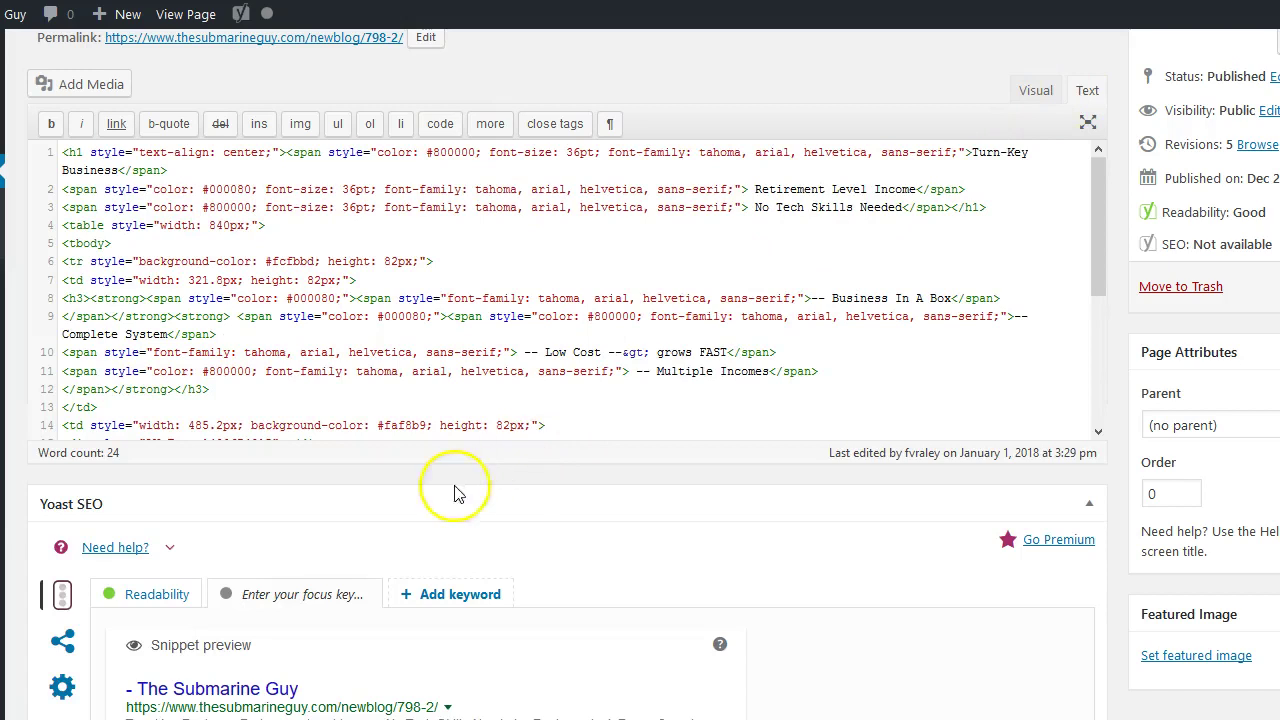
left_click(1088, 122)
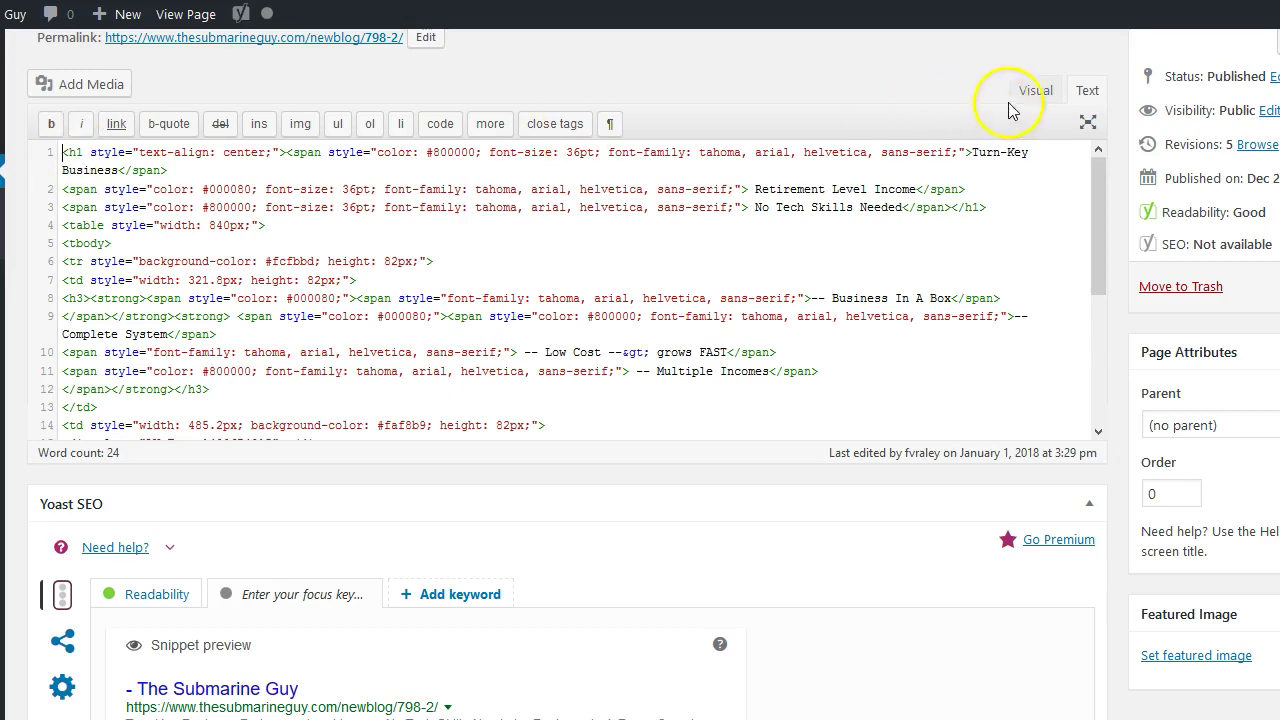
left_click(1036, 90)
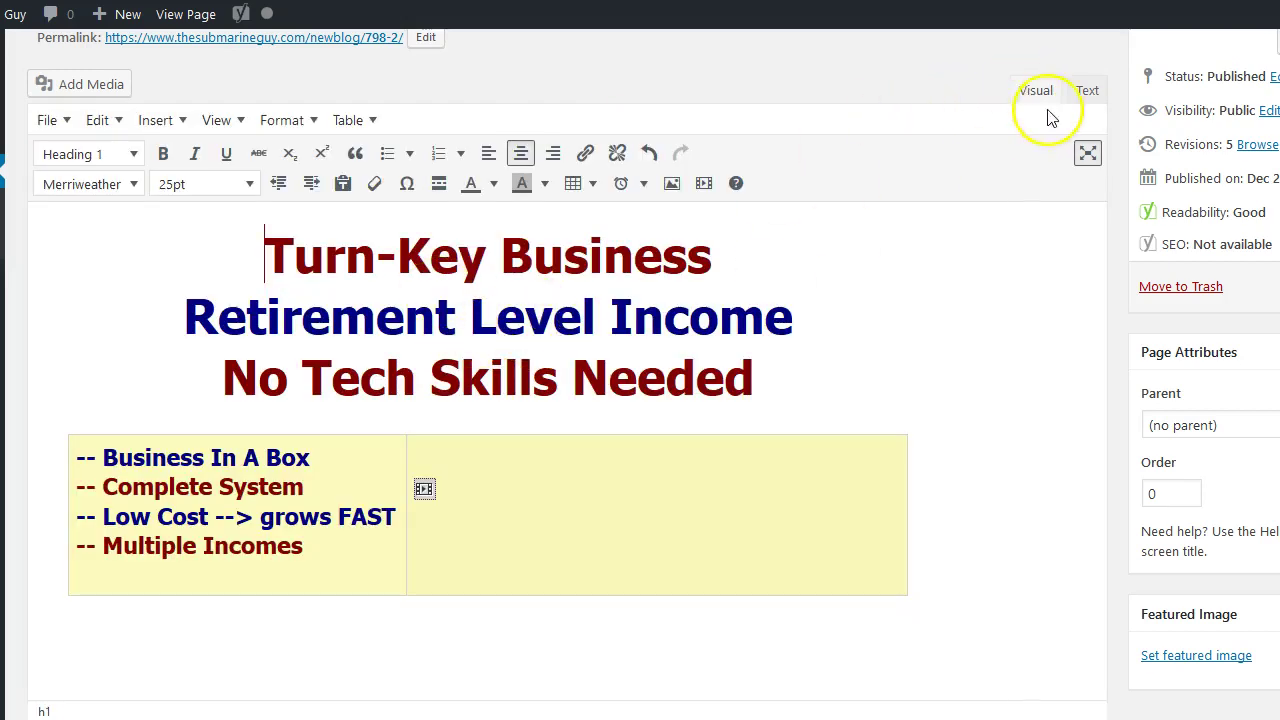
left_click(1087, 91)
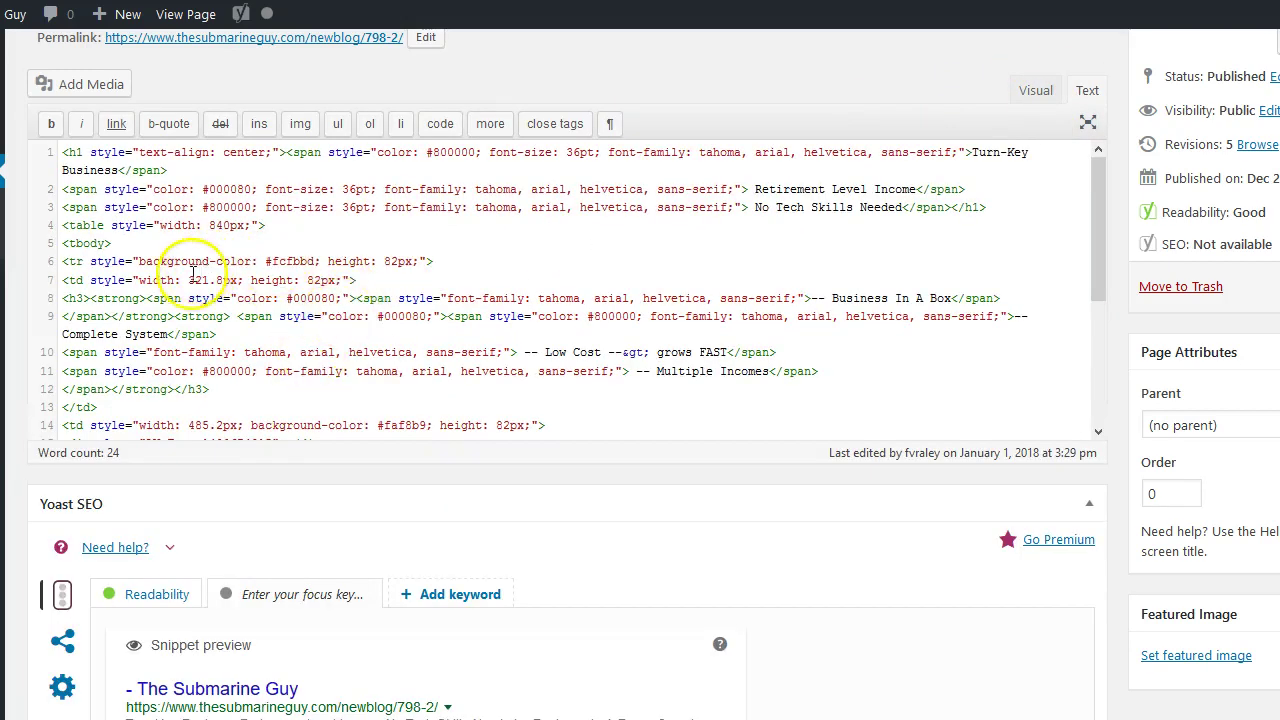
left_click_drag(63, 152, 475, 227)
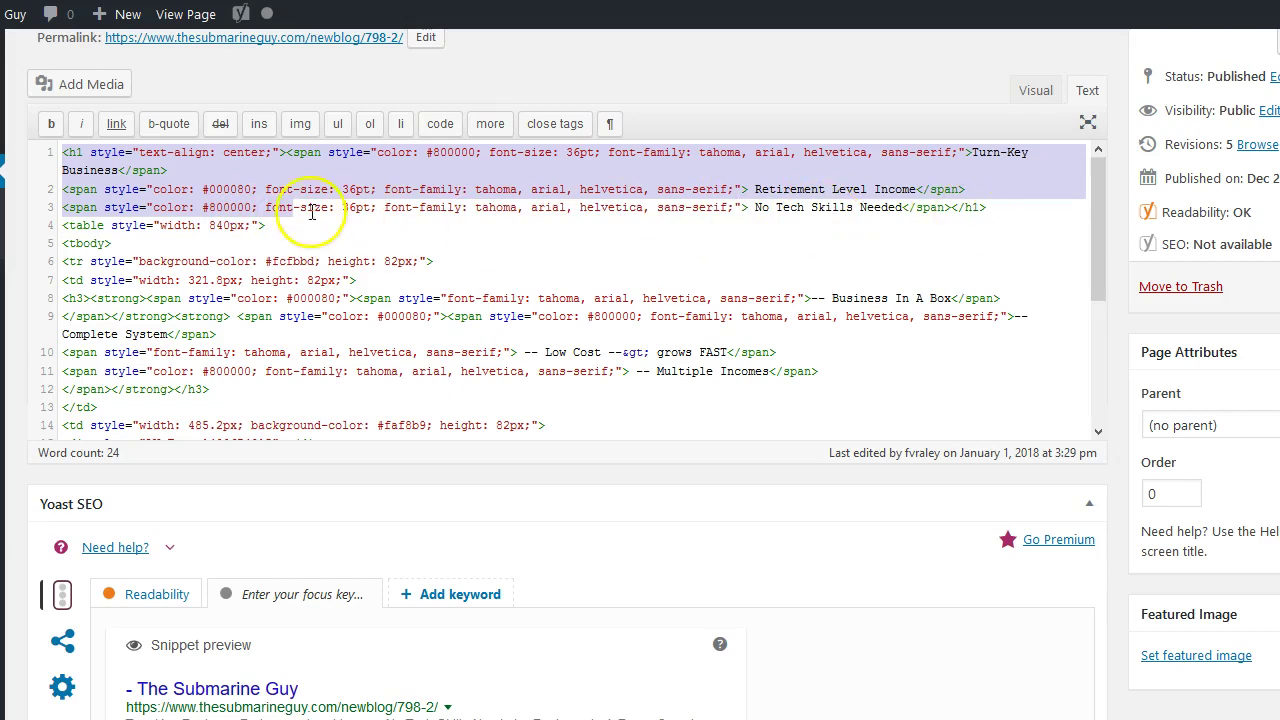
left_click(203, 225)
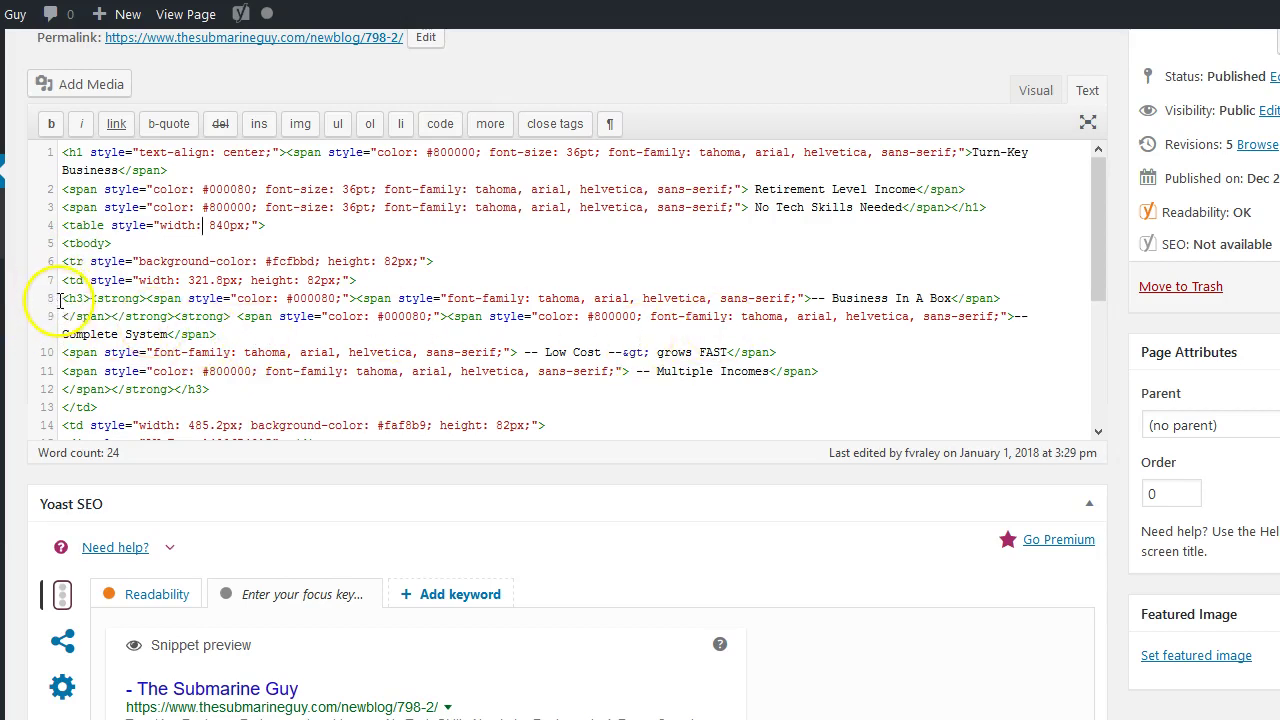
left_click_drag(63, 293, 70, 398)
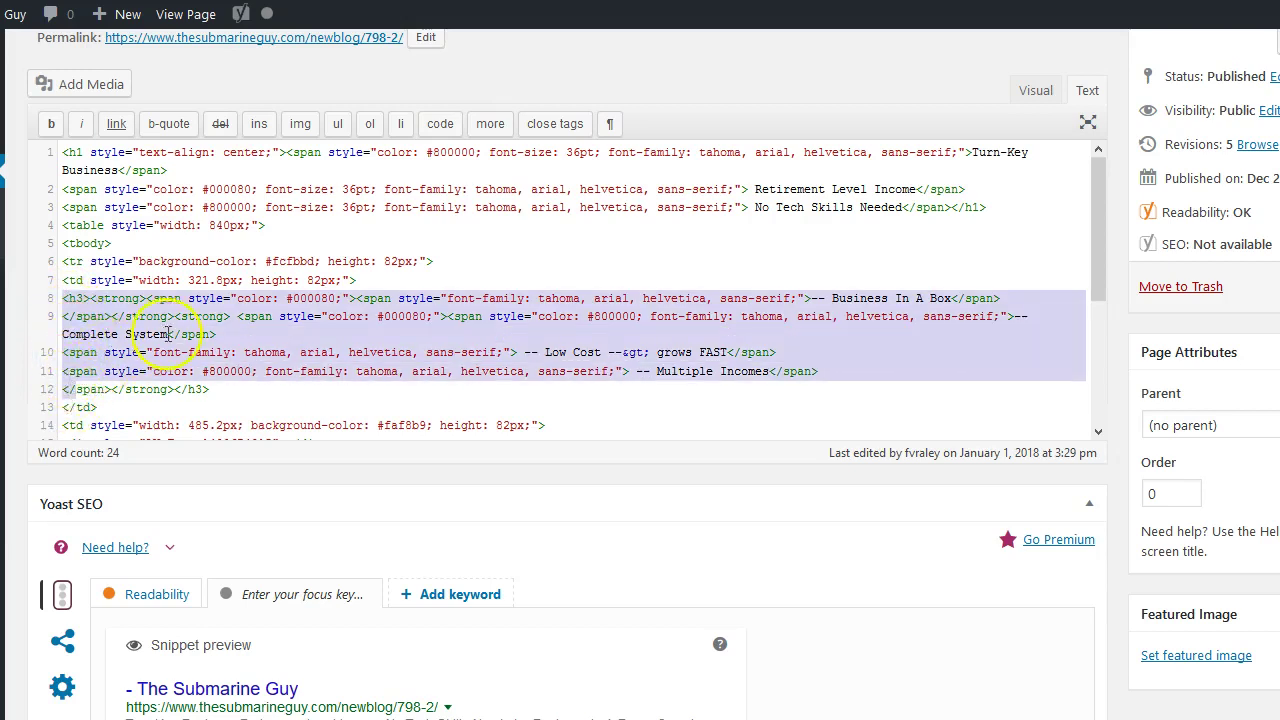
Examine the HTML of the table's second cell and select the opt-in form script inside it.
scroll(168, 333, "down", 5)
left_click(120, 207)
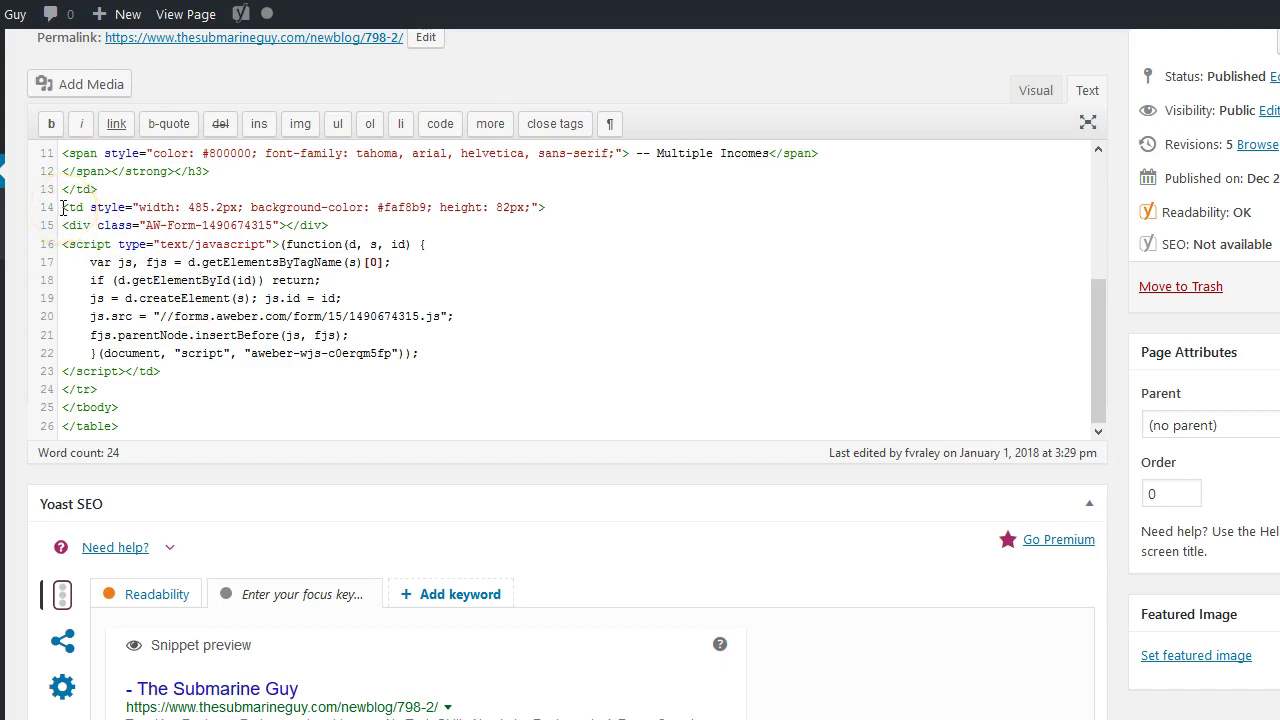
left_click(66, 244)
left_click(64, 207)
left_click_drag(172, 369, 60, 233)
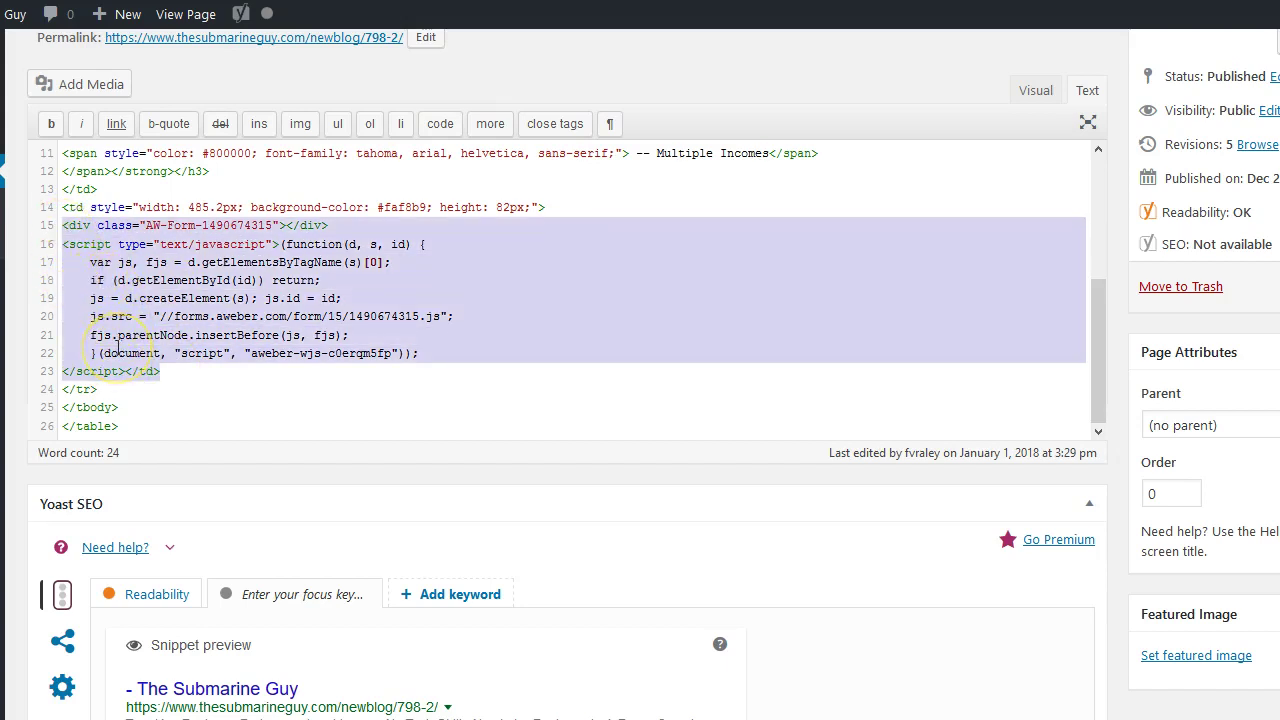
Review the HTML source from the headline code to the form script and return to the visual view.
scroll(118, 346, "down", 1)
scroll(120, 285, "up", 3)
scroll(120, 278, "down", 3)
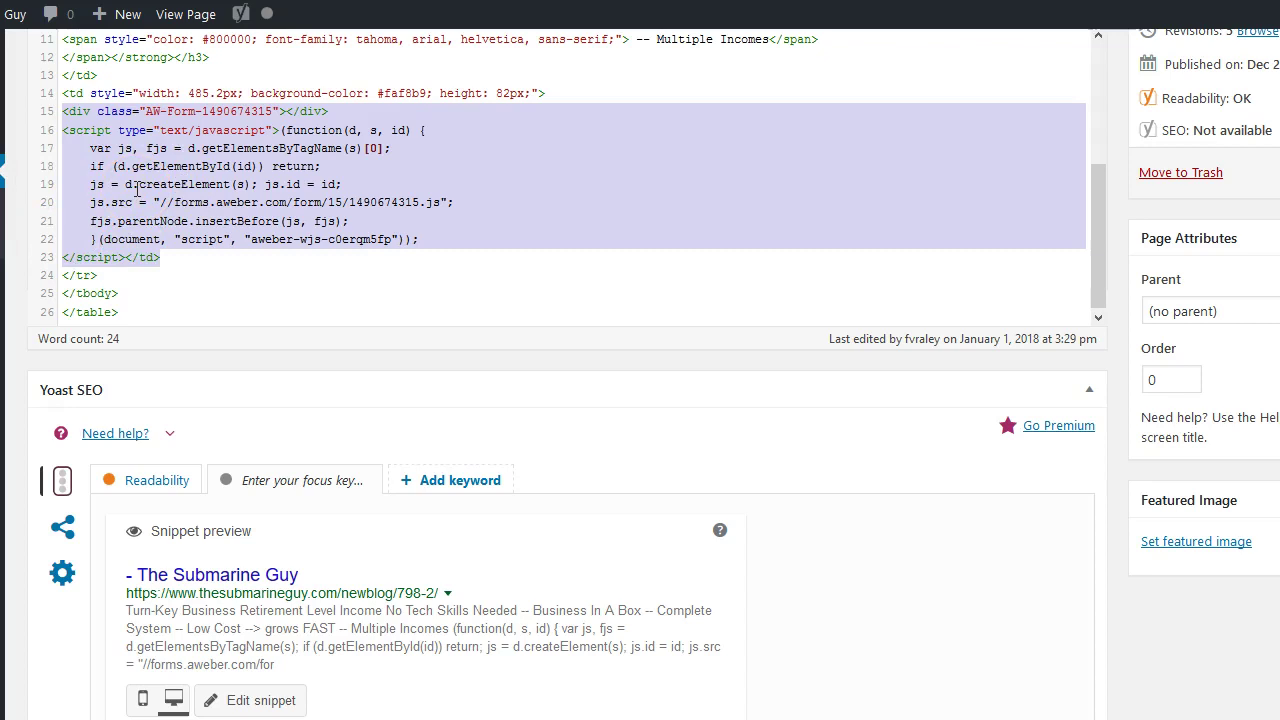
scroll(137, 190, "up", 3)
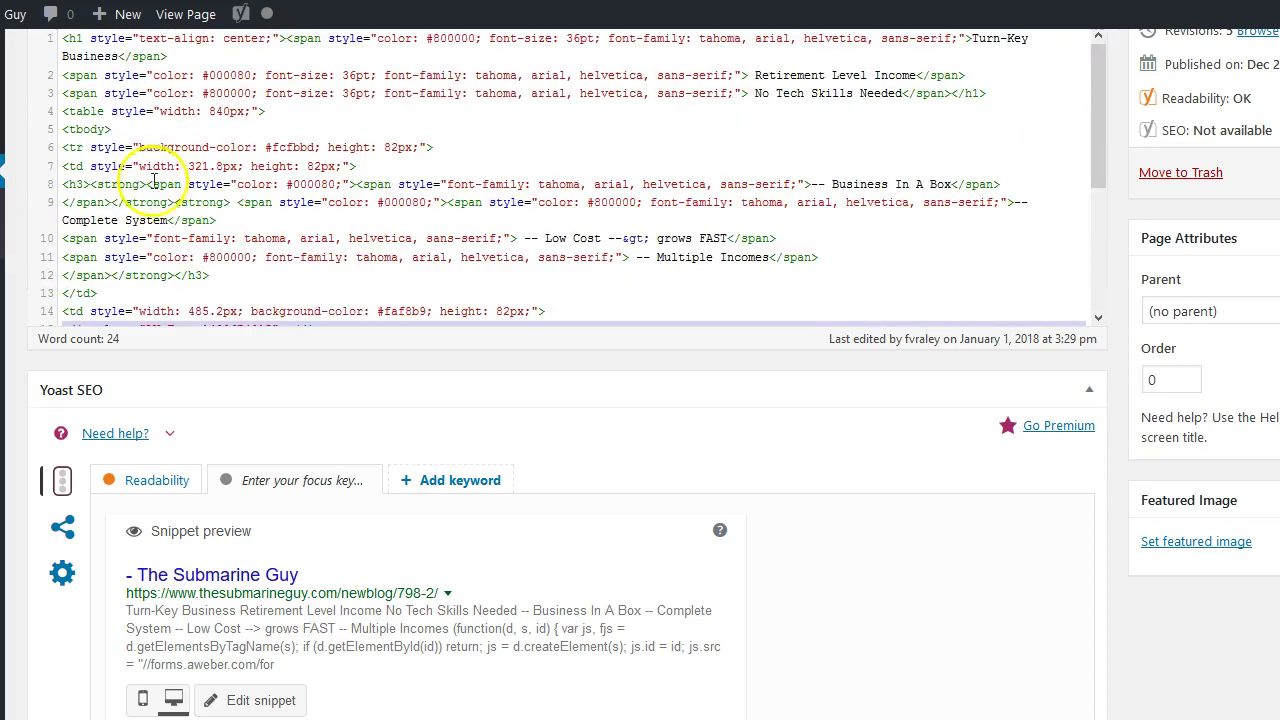
scroll(160, 200, "up", 3)
scroll(218, 455, "down", 2)
scroll(218, 455, "down", 2)
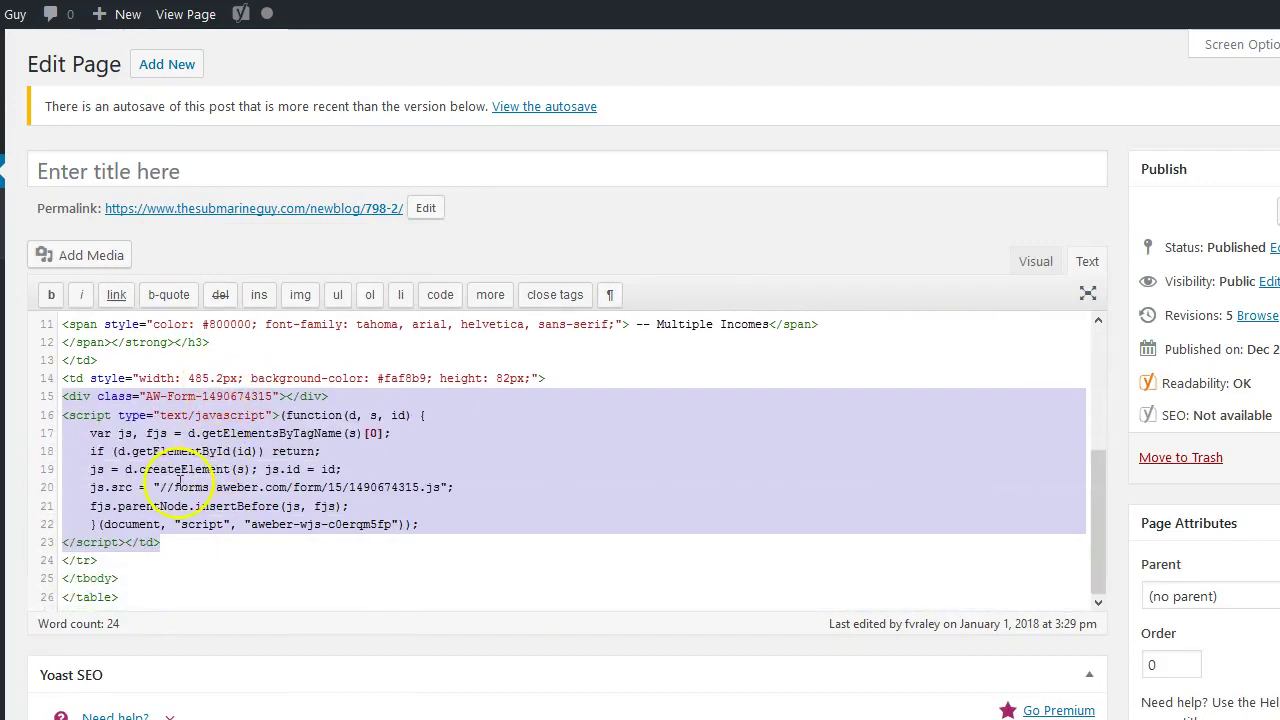
left_click(1040, 263)
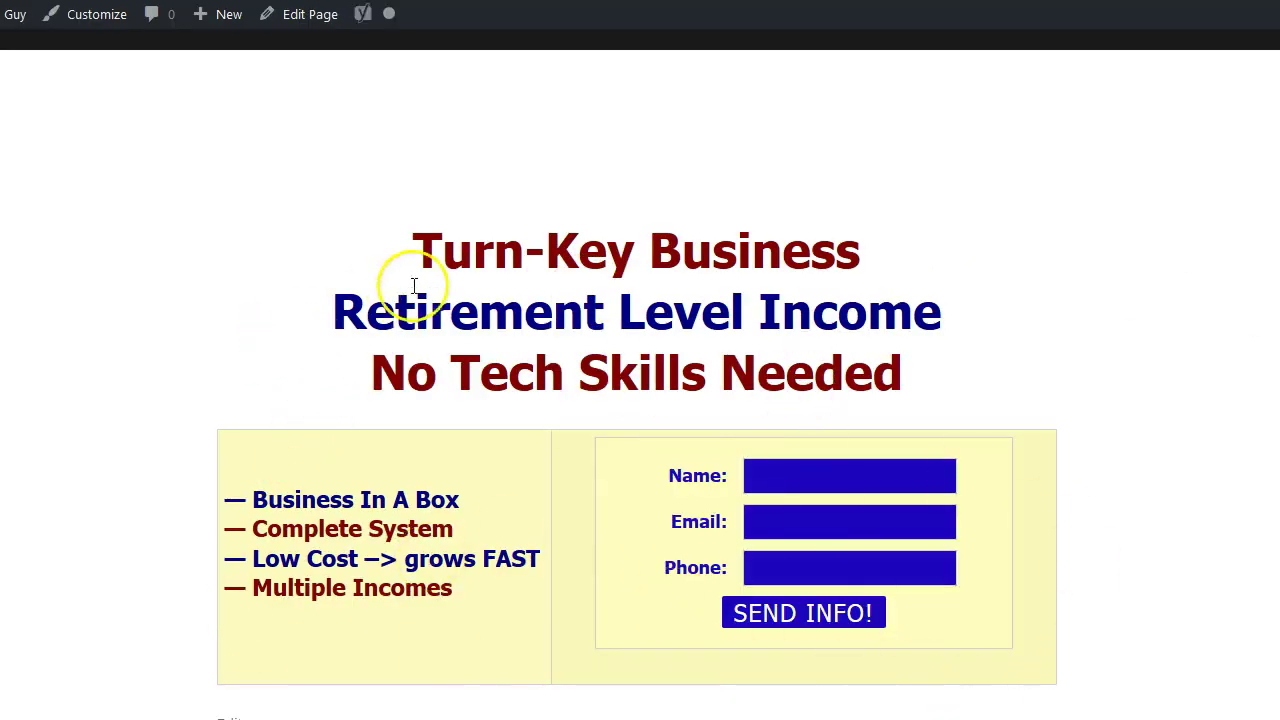
Examine the headline, the bullet list and the opt-in form on the published landing page.
left_click_drag(396, 251, 965, 377)
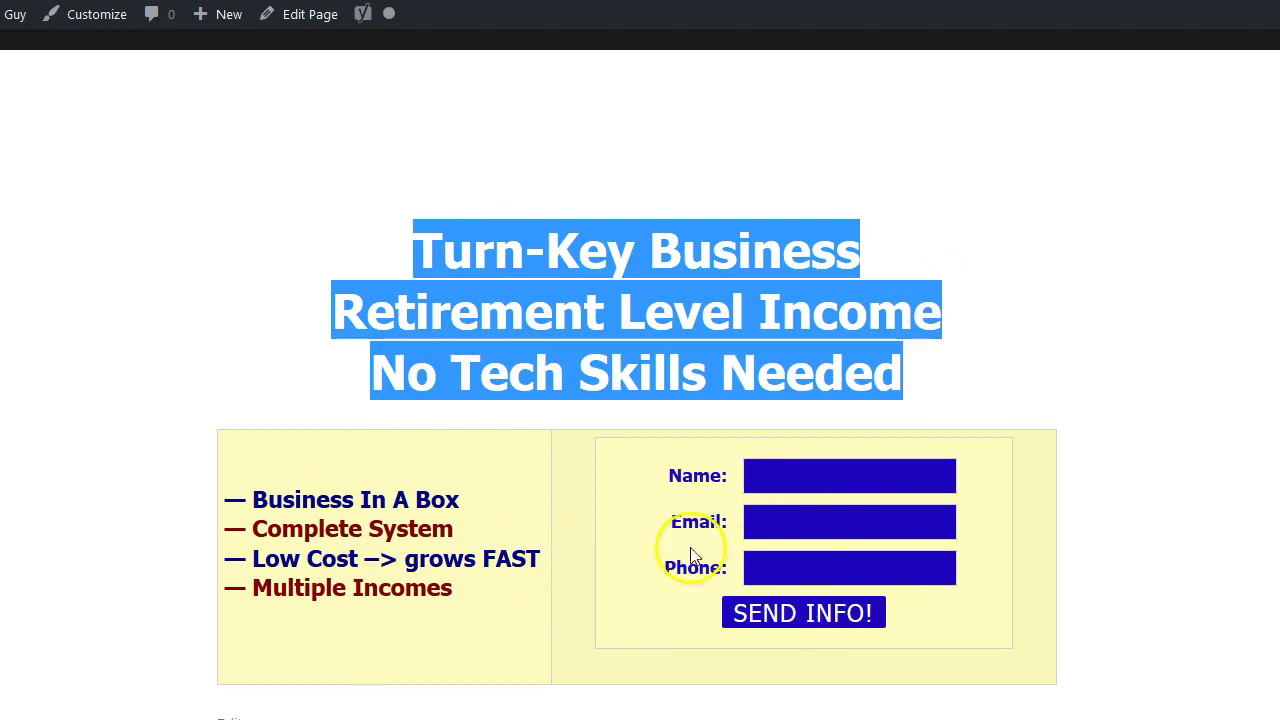
left_click(473, 604)
left_click_drag(473, 604, 262, 505)
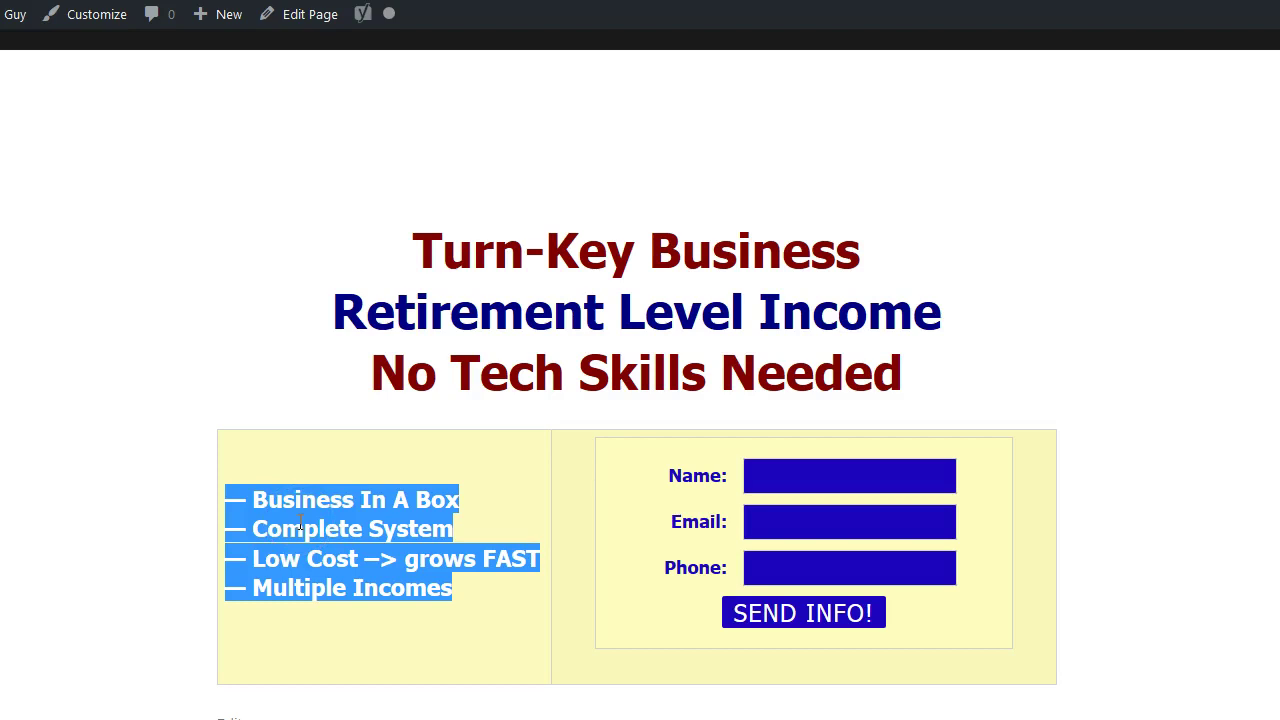
left_click(420, 533)
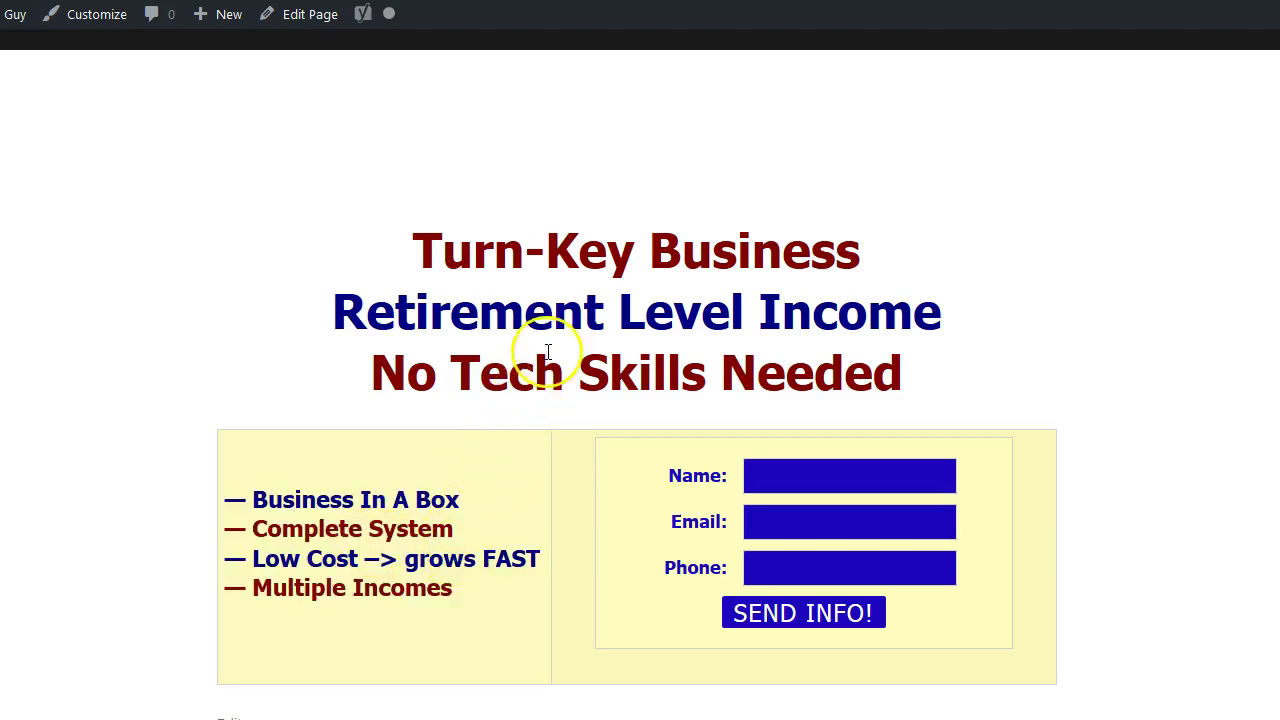
scroll(1068, 580, "down", 1)
scroll(1068, 580, "down", 1)
scroll(1063, 580, "up", 2)
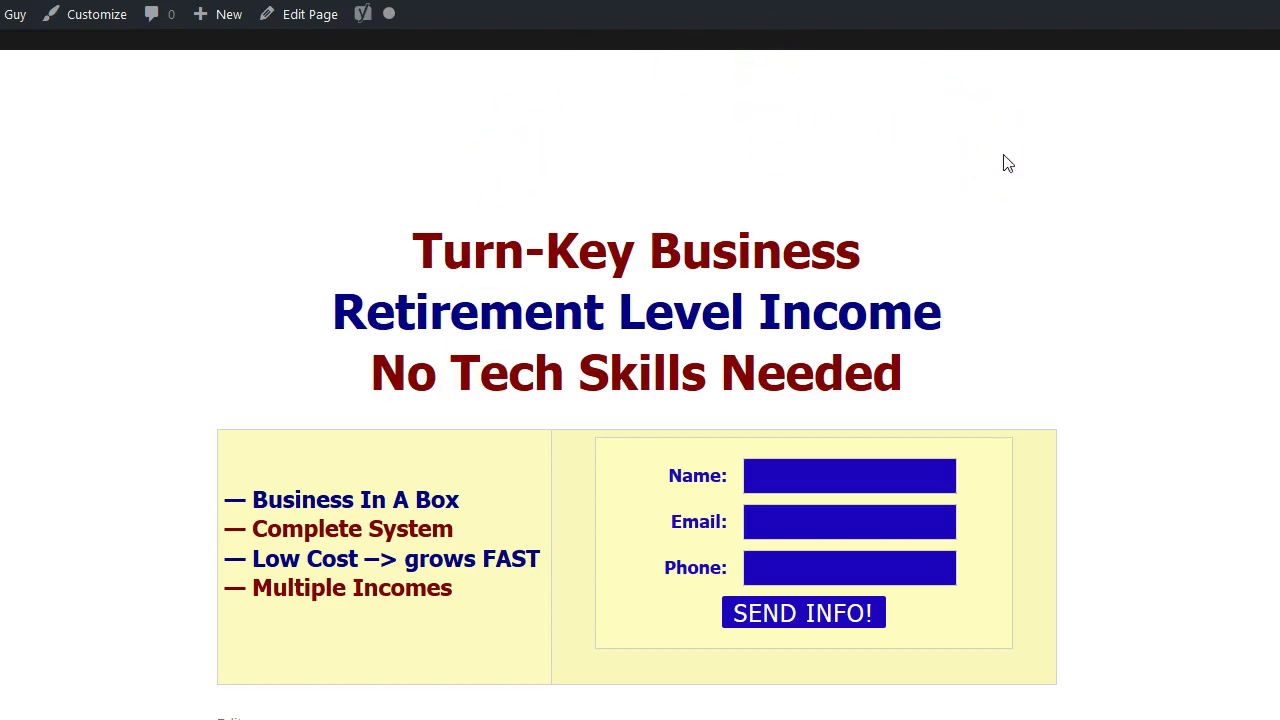
Return to the page editor and examine the bullet list in the table's first cell and the headline above it.
left_click(294, 28)
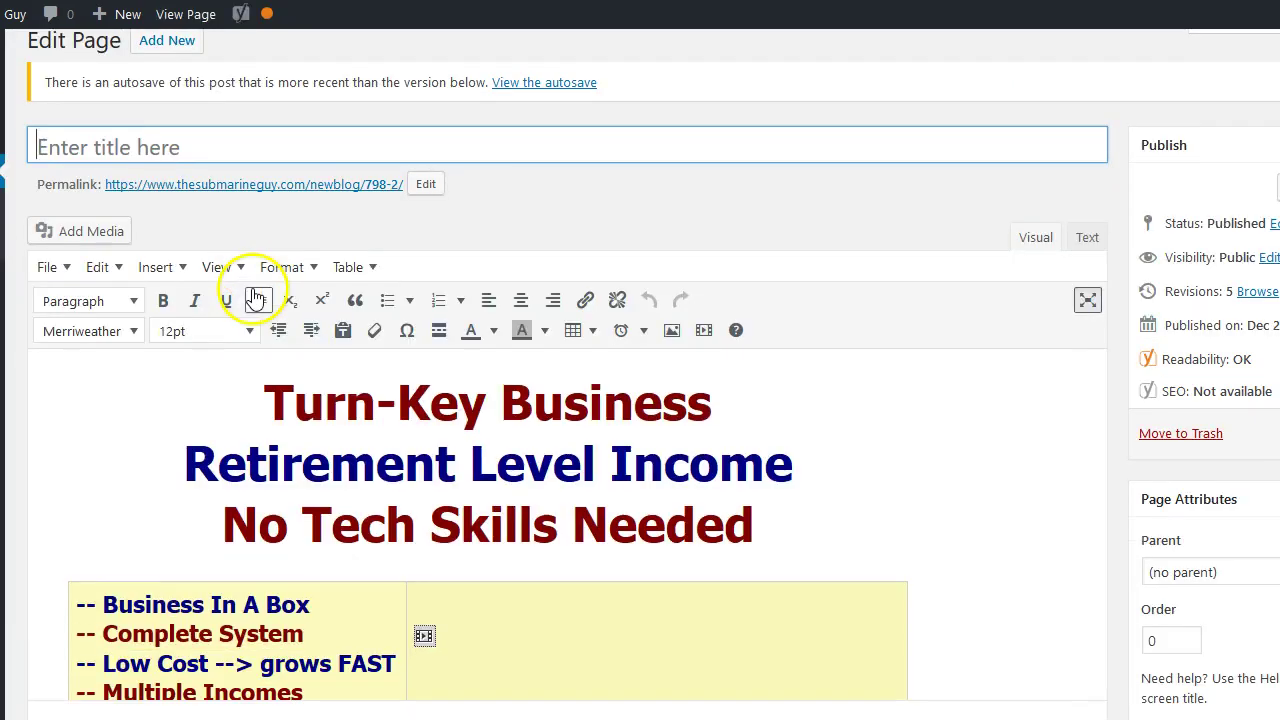
scroll(438, 607, "down", 1)
scroll(438, 607, "down", 1)
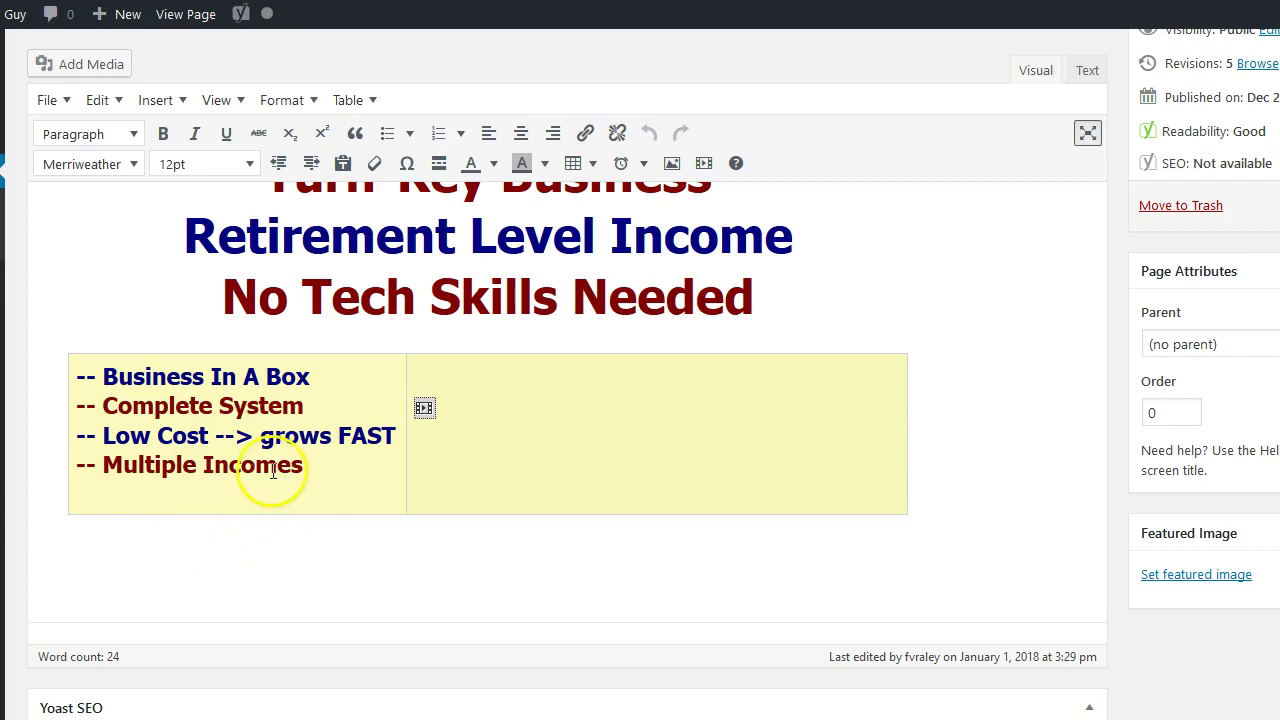
left_click_drag(303, 465, 72, 356)
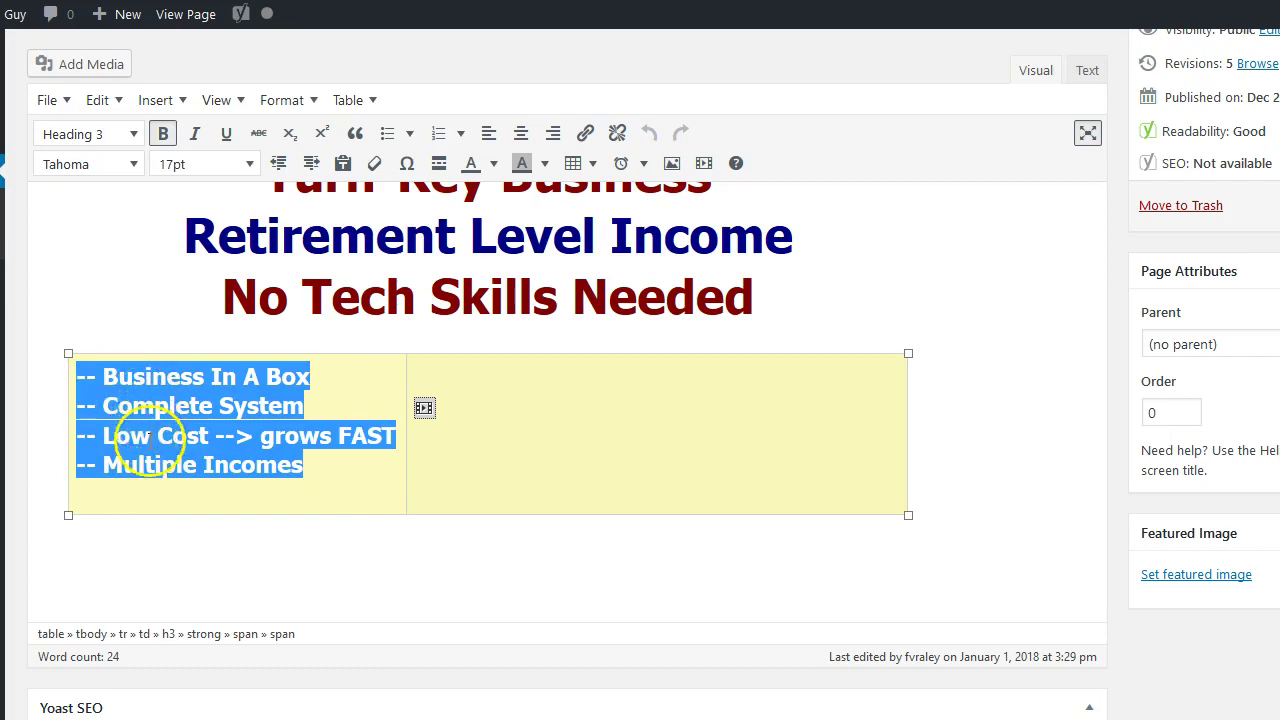
left_click(312, 463)
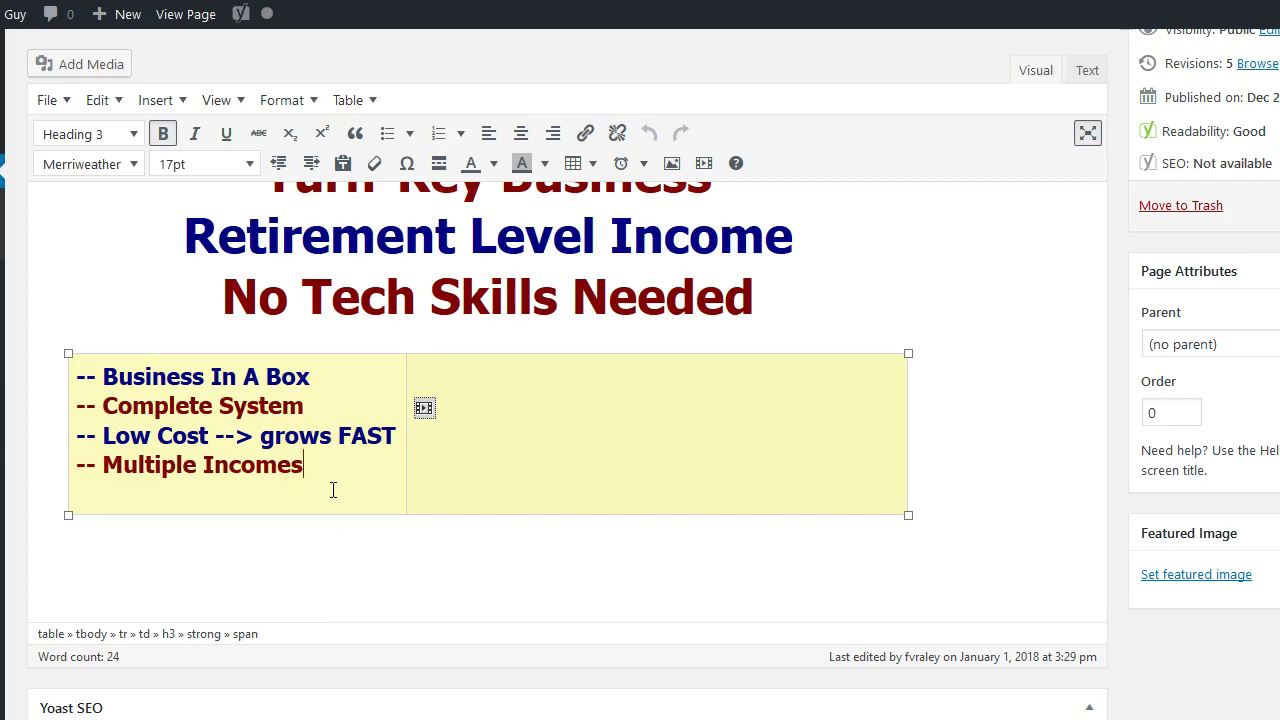
scroll(354, 294, "up", 3)
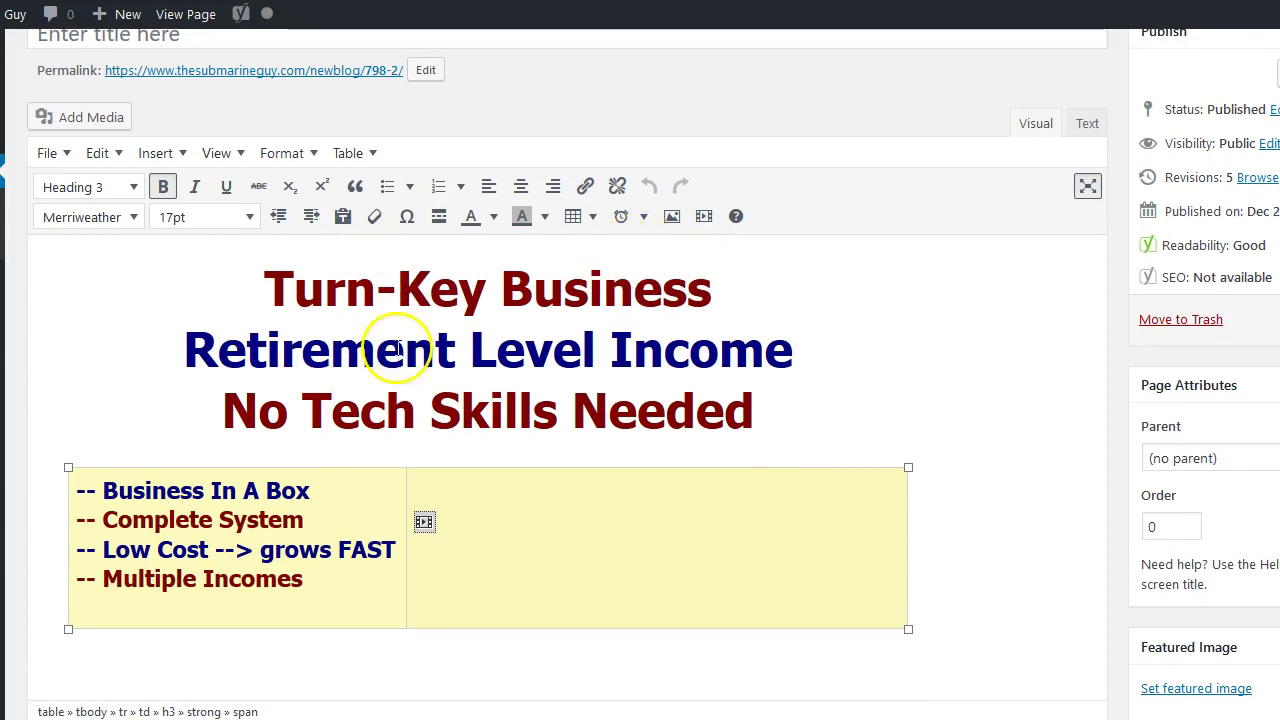
scroll(398, 348, "up", 3)
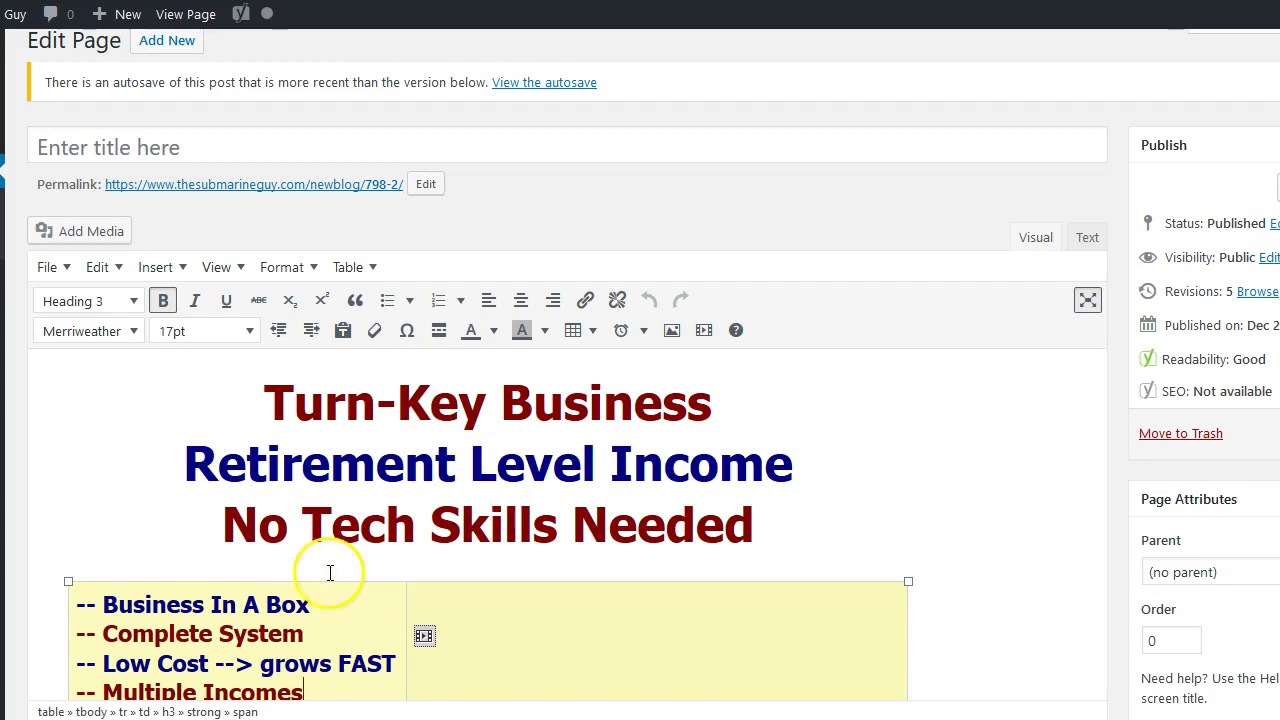
scroll(329, 573, "down", 2)
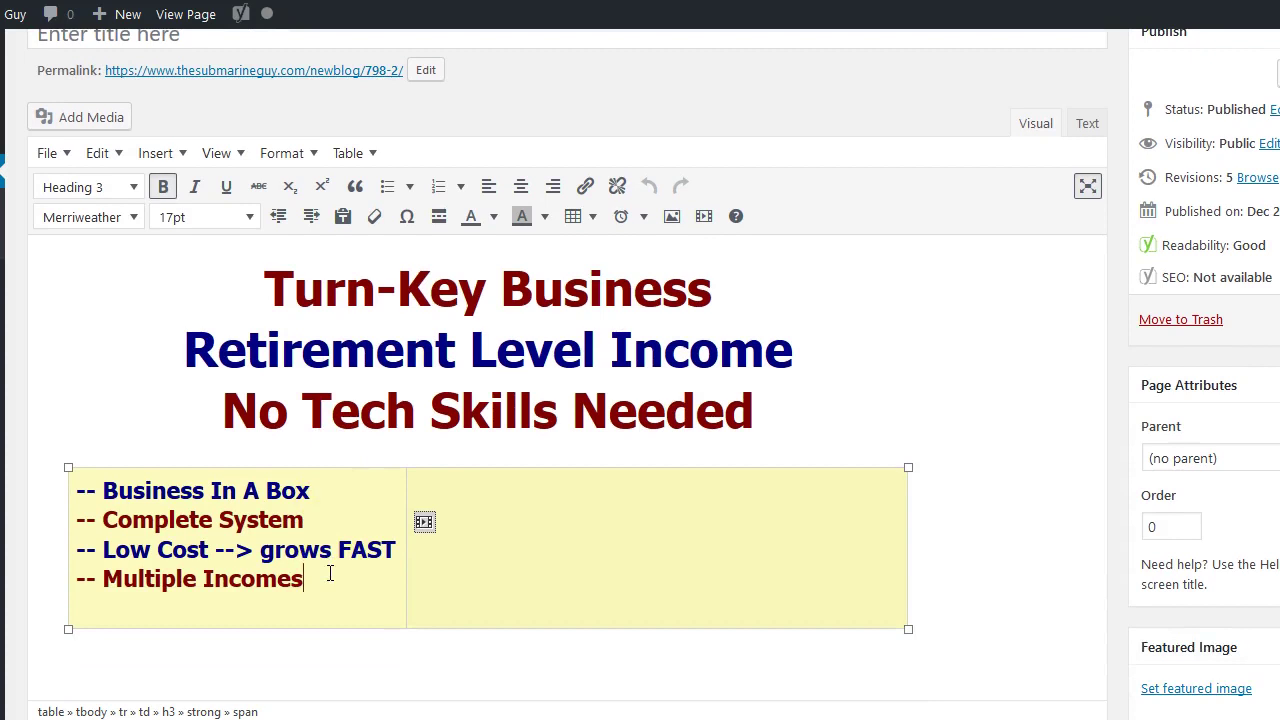
Place the cursor at the end of the headline and compare the page's HTML source with its visual view.
left_click(826, 403)
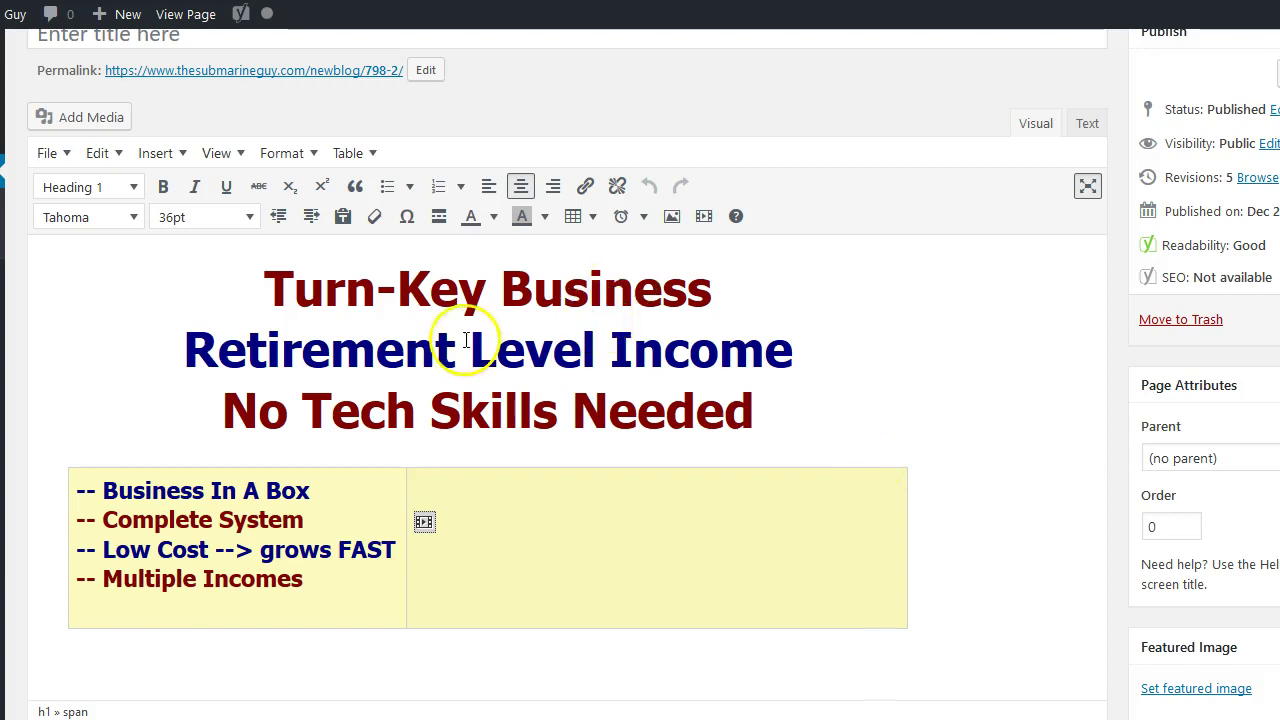
left_click(1086, 124)
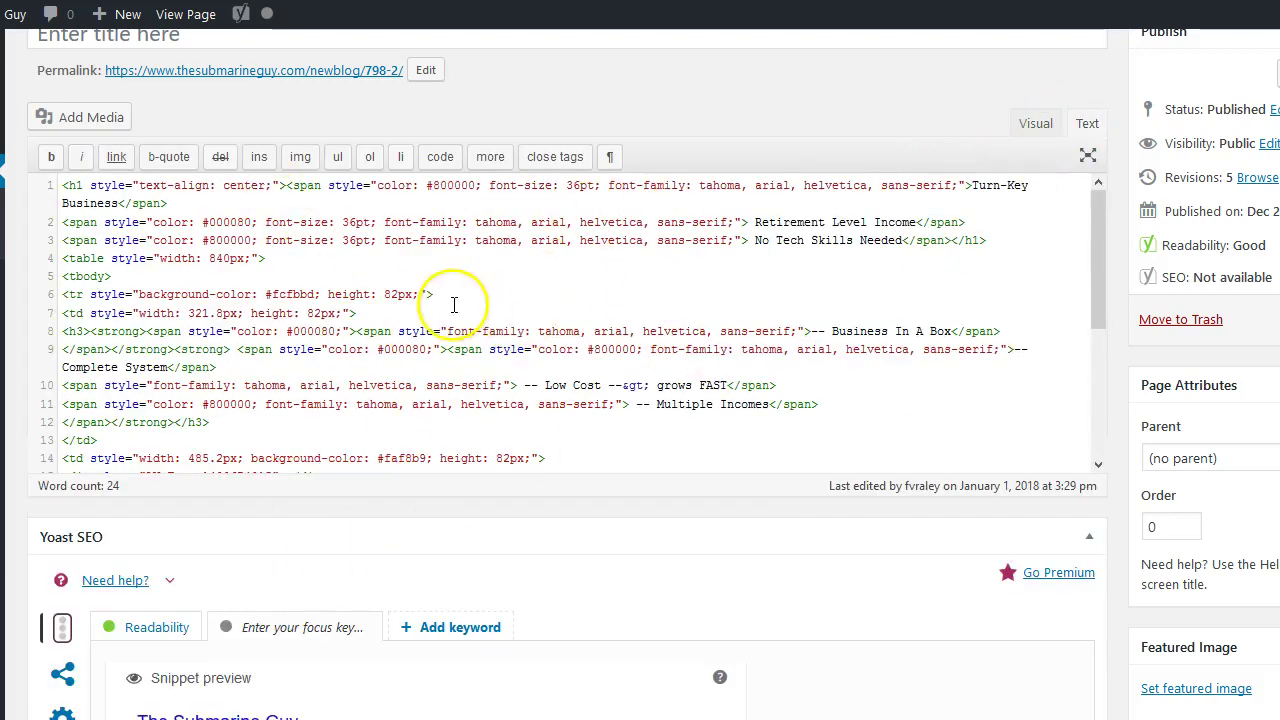
left_click(1033, 124)
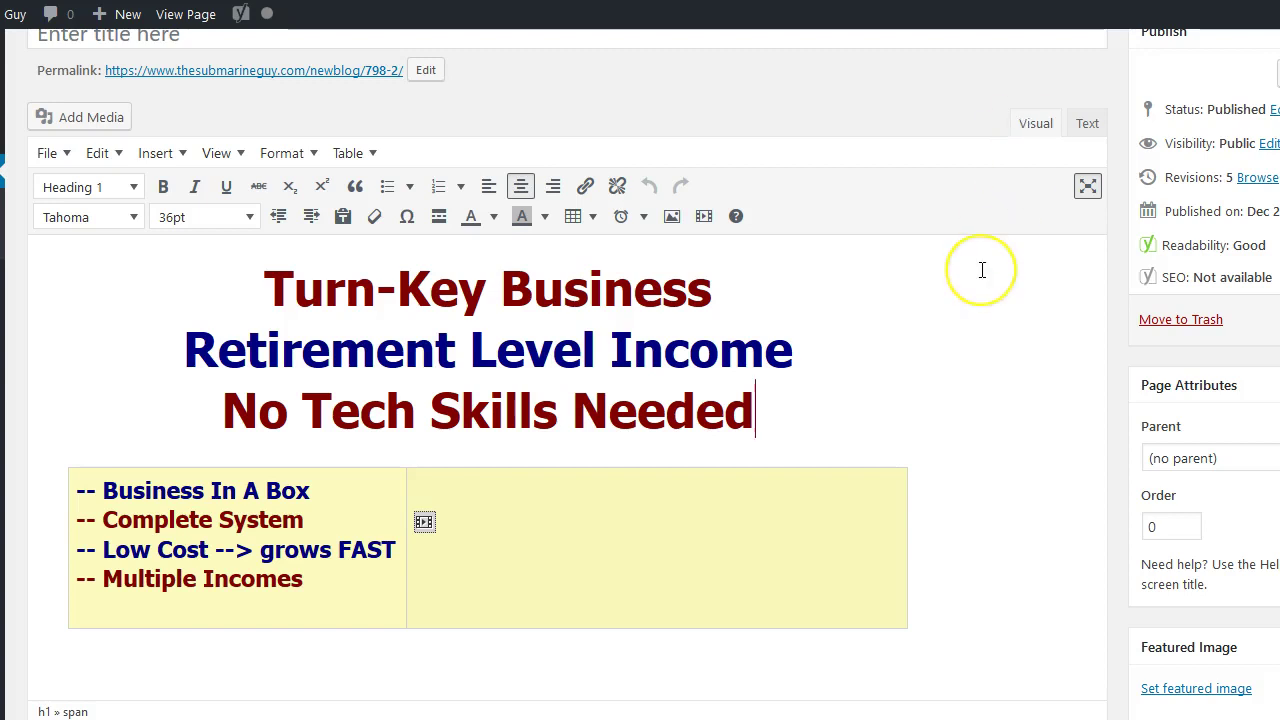
left_click(977, 356)
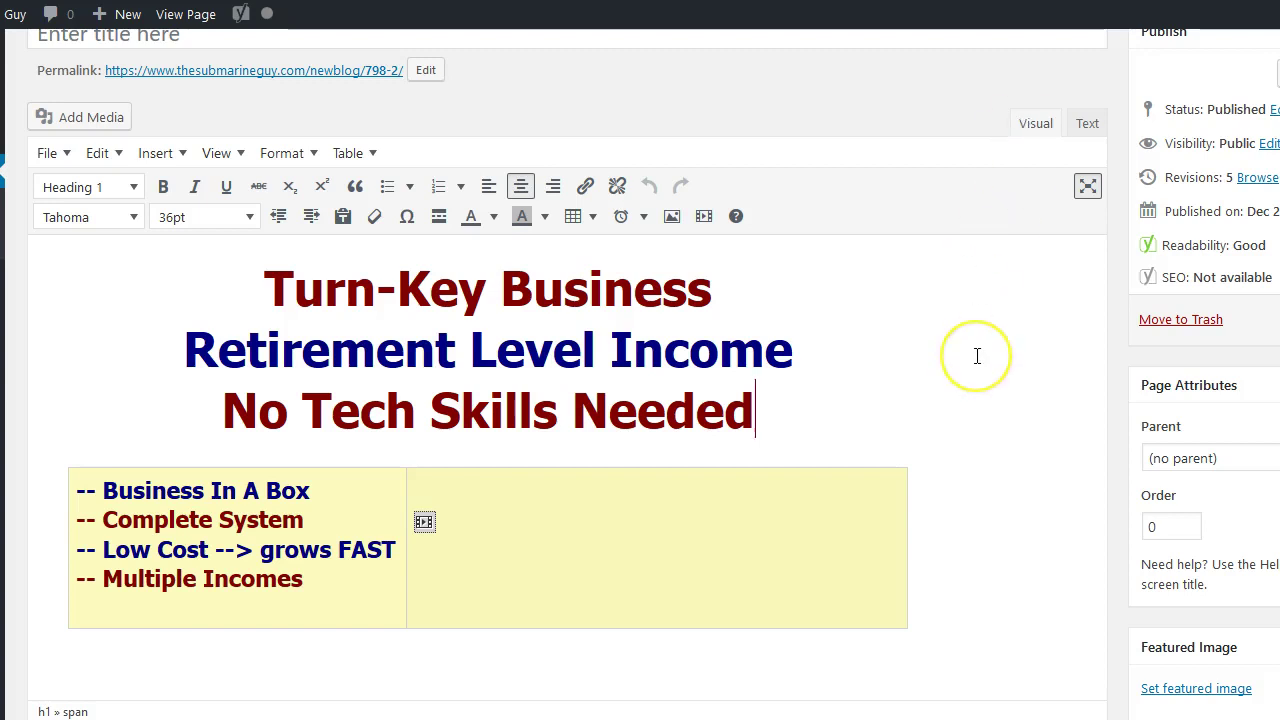